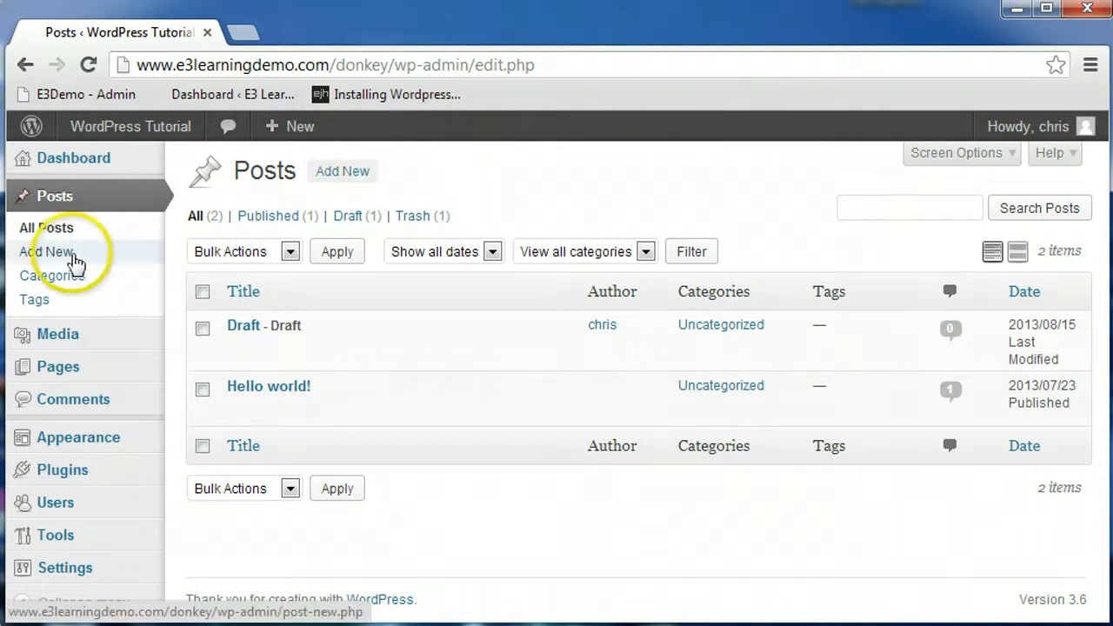
Step: Start a new post titled New Post with the body text "Enter content here to be displayed in your post."
{"action": "left_click", "coordinate": [69, 261]}
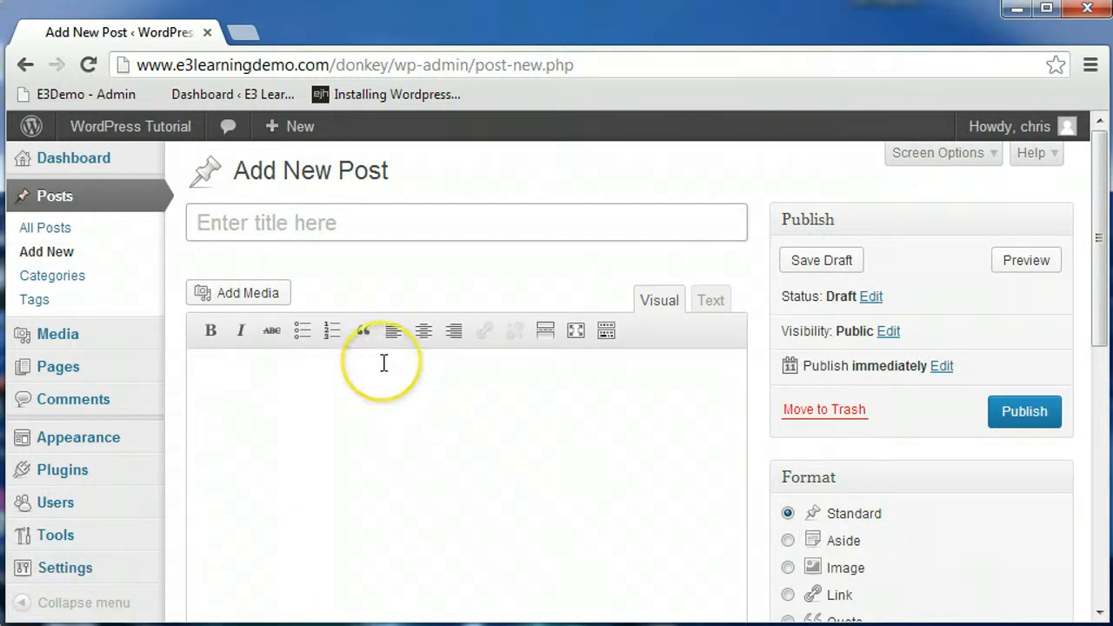
{"action": "left_click", "coordinate": [341, 224]}
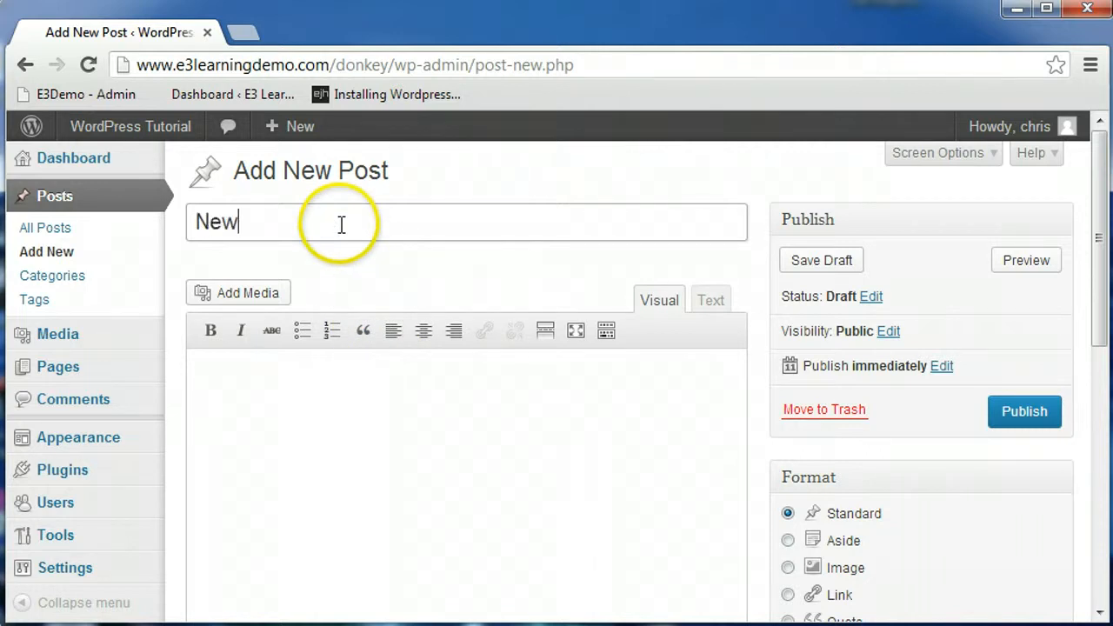
{"action": "left_click", "coordinate": [344, 412]}
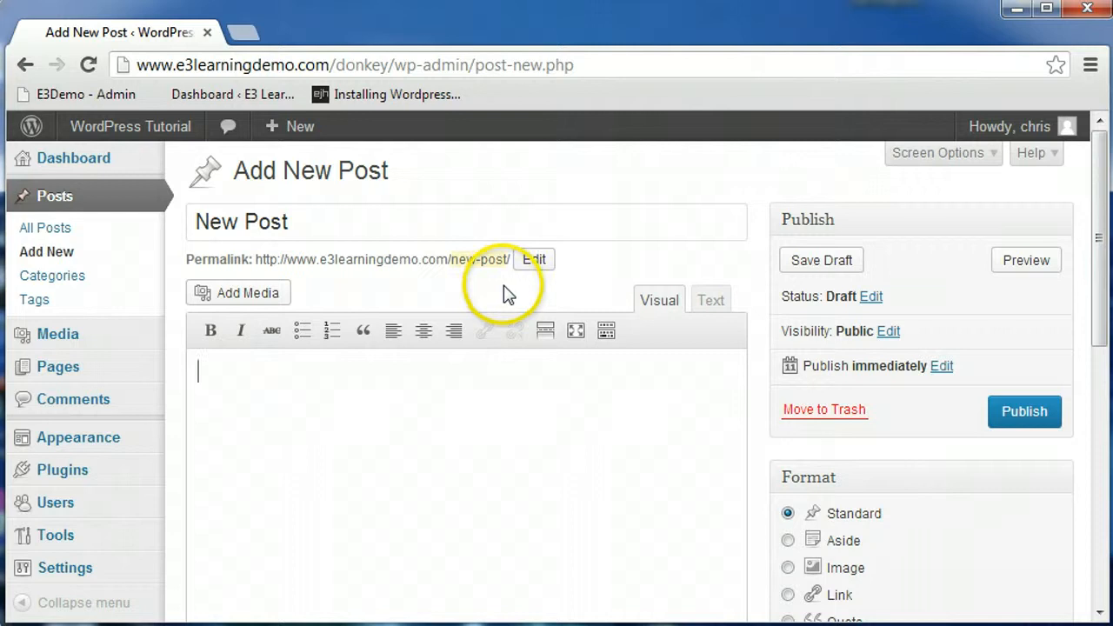
Step: Change the post's permalink slug to post1
{"action": "left_click", "coordinate": [534, 263]}
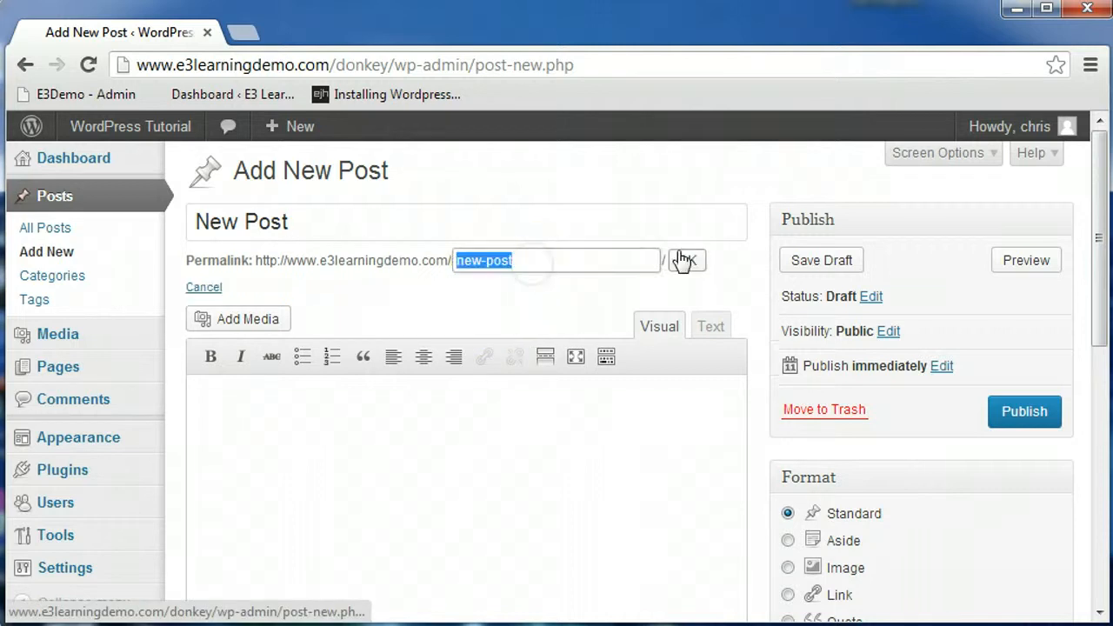
{"action": "type", "text": "pos"}
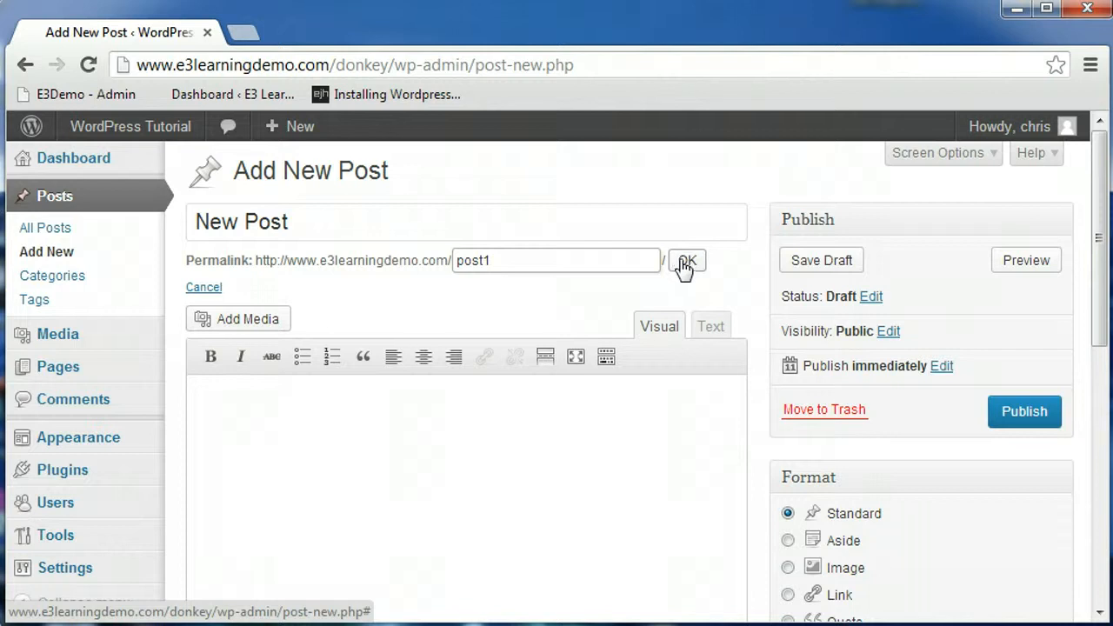
{"action": "left_click", "coordinate": [685, 263]}
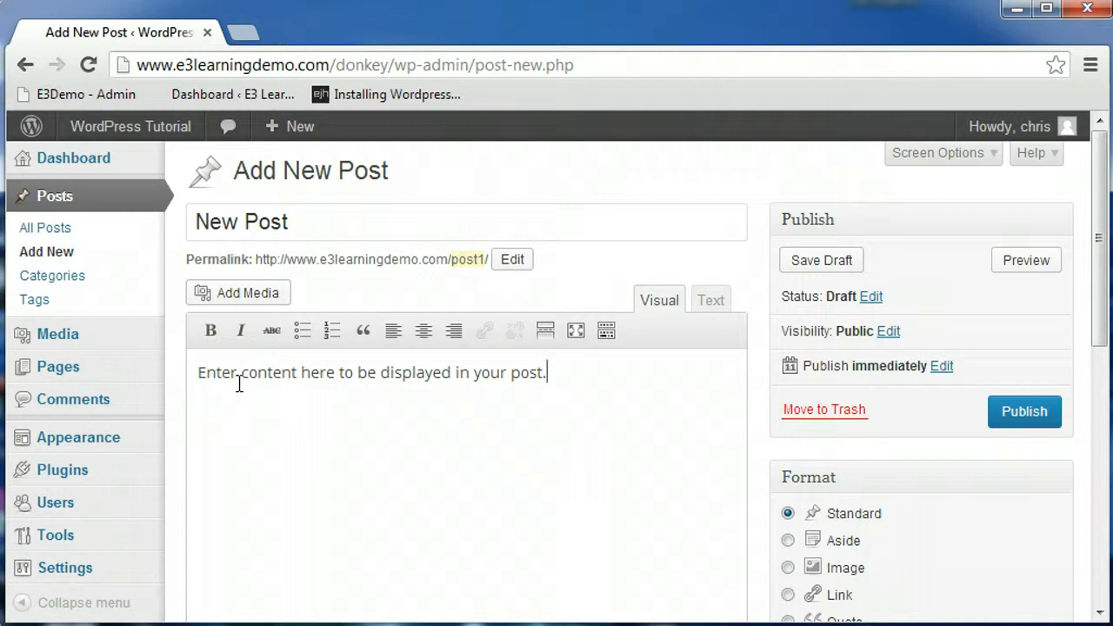
Step: Make the first word "Enter" of the body text bold
{"action": "left_click", "coordinate": [208, 334]}
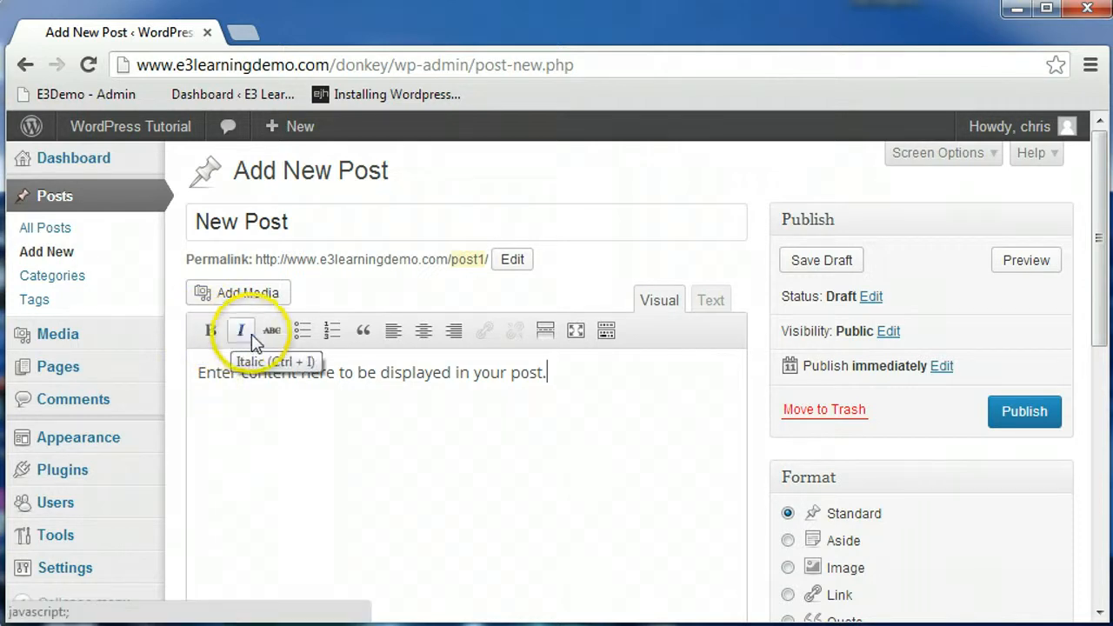
{"action": "mouse_move", "coordinate": [247, 376]}
{"action": "left_mouse_down"}
{"action": "mouse_move", "coordinate": [213, 374]}
{"action": "mouse_move", "coordinate": [227, 378]}
{"action": "left_mouse_up"}
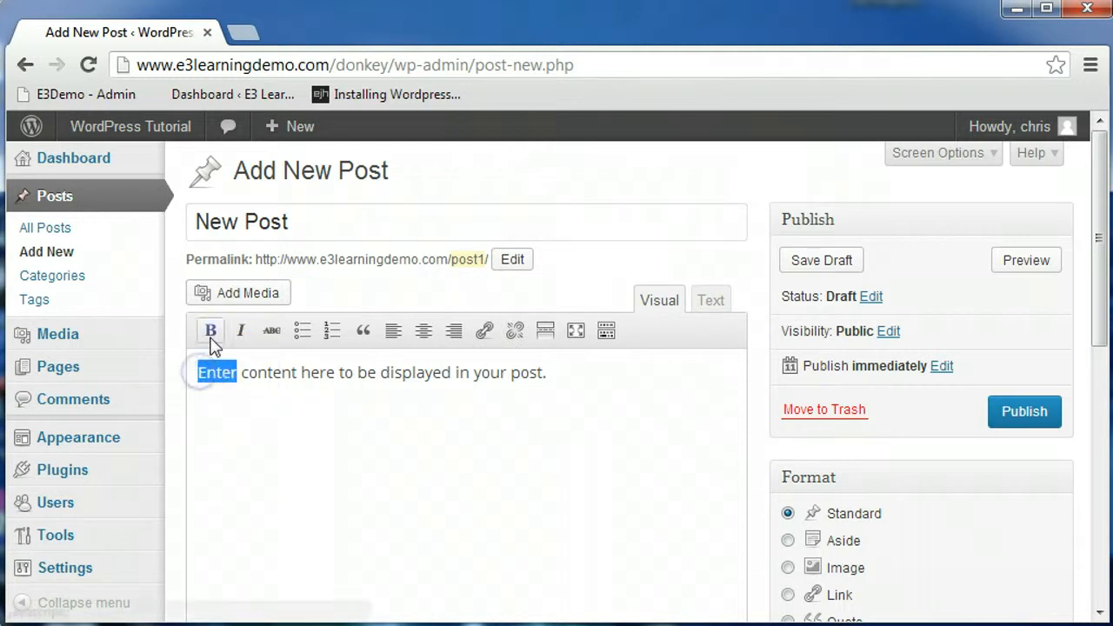
{"action": "left_click", "coordinate": [211, 334]}
{"action": "left_click", "coordinate": [266, 428]}
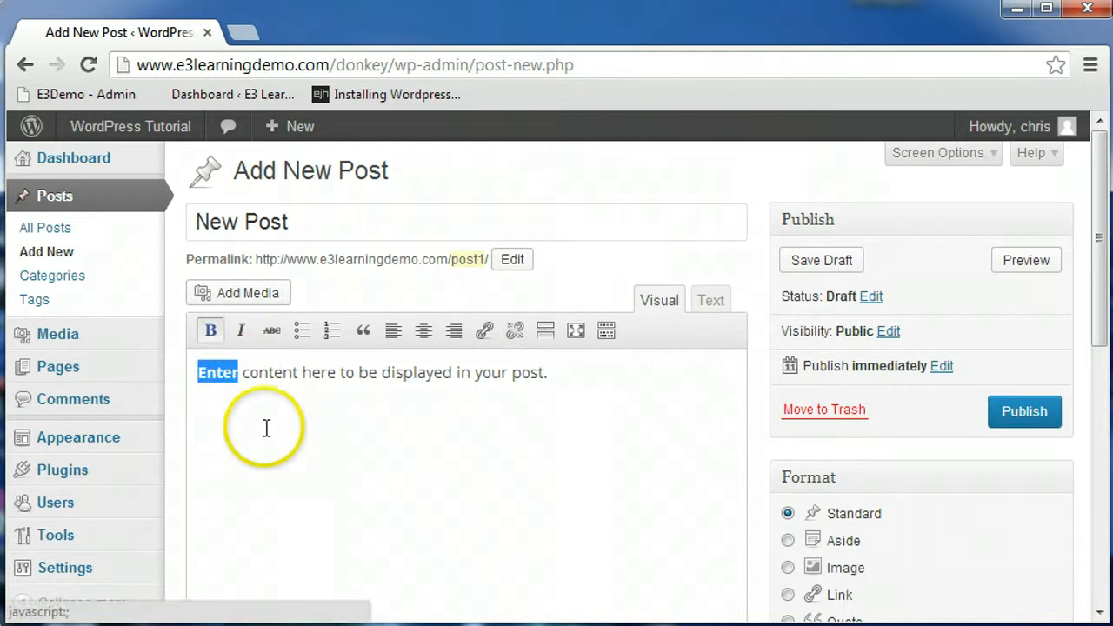
Step: Show the kitchen sink toolbar row and briefly toggle distraction-free writing mode on and off
{"action": "left_click", "coordinate": [606, 332]}
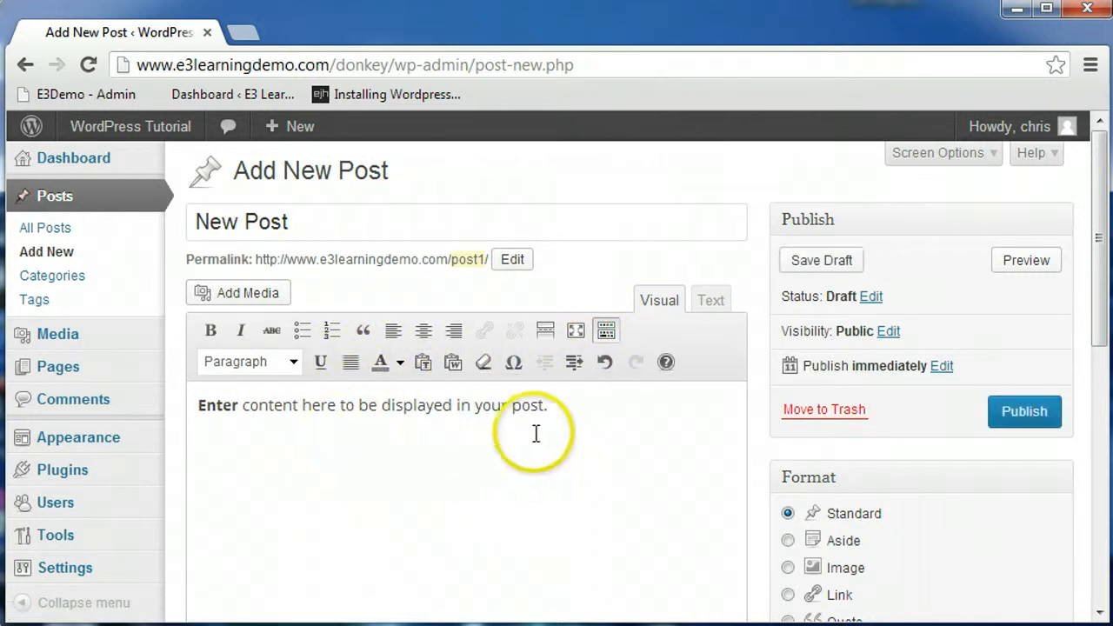
{"action": "left_click", "coordinate": [575, 331]}
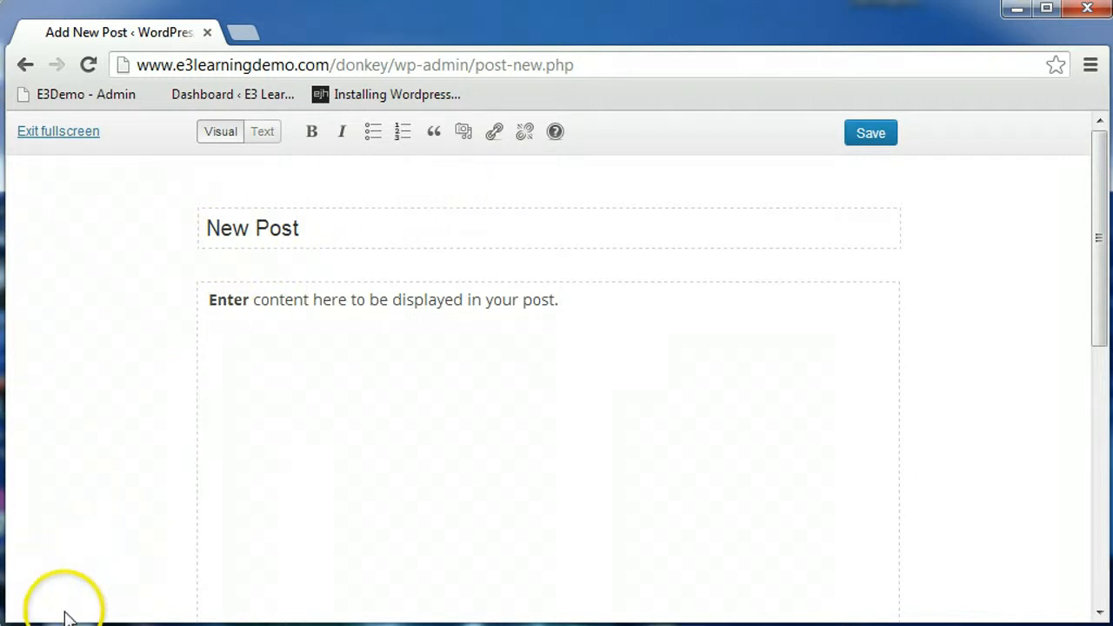
{"action": "key", "text": "alt+shift+w"}
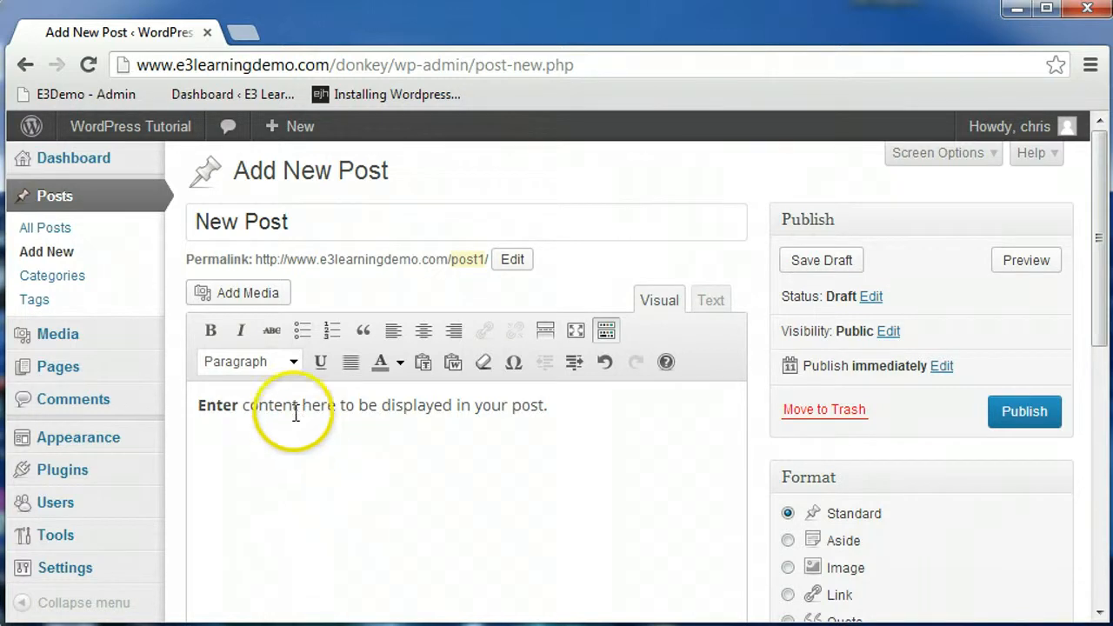
Step: Upload footer_logo from the E3 Media folder and insert it into the post
{"action": "left_click", "coordinate": [247, 293]}
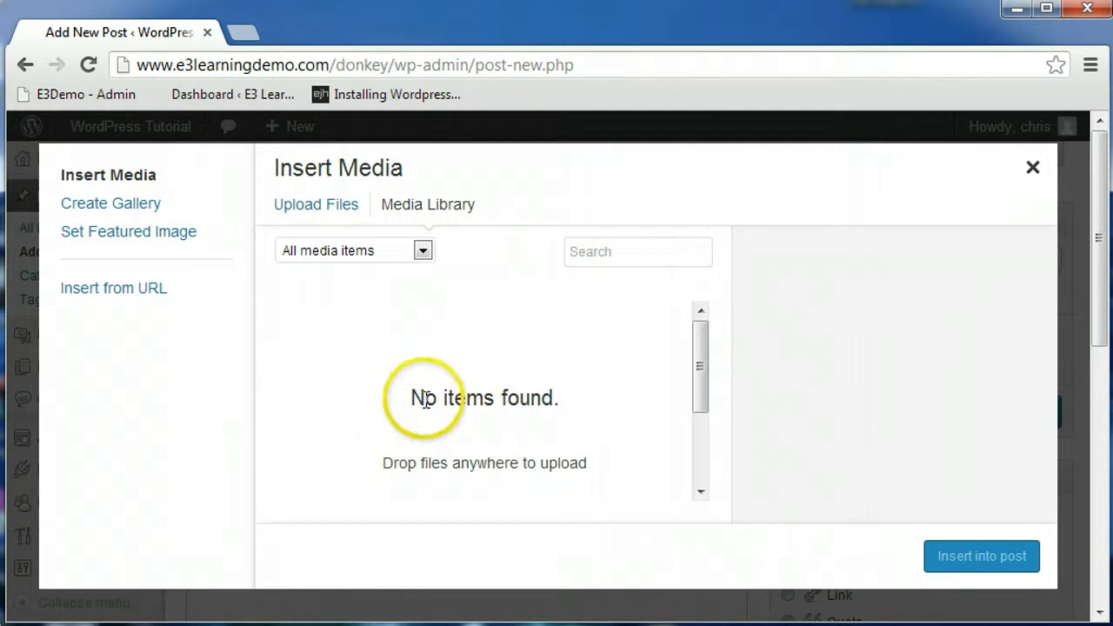
{"action": "left_click", "coordinate": [311, 214]}
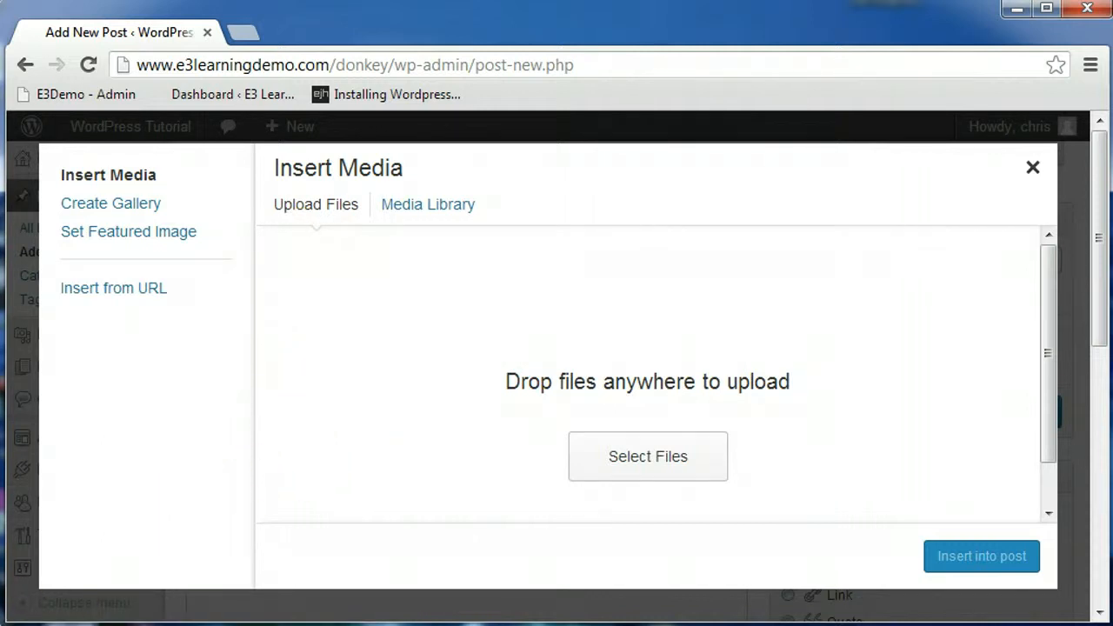
{"action": "left_click", "coordinate": [96, 624]}
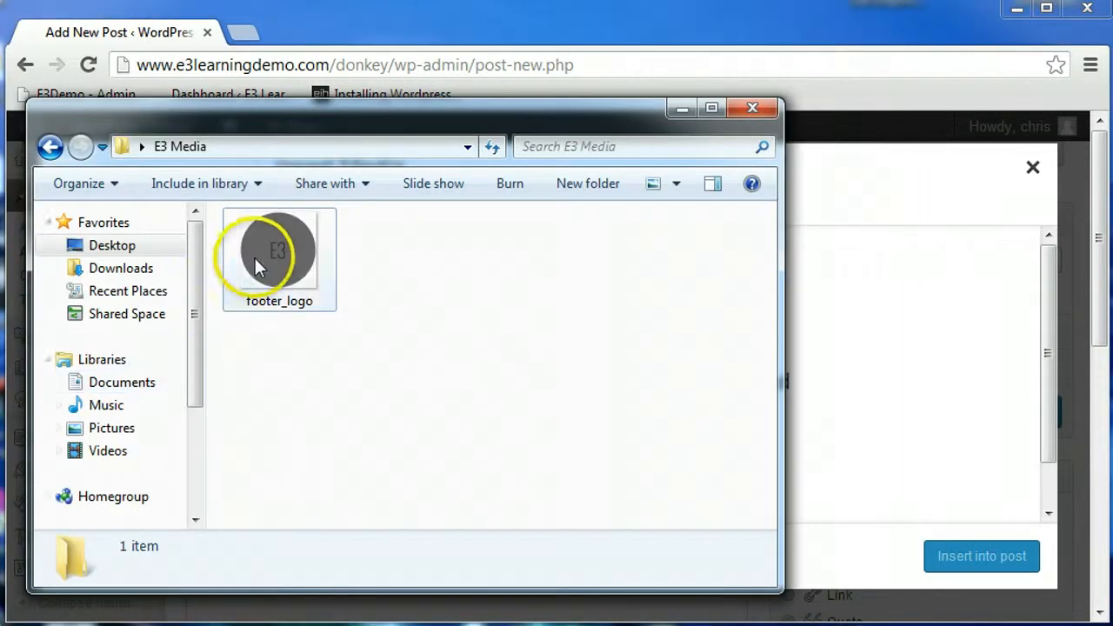
{"action": "left_click_drag", "start_coordinate": [258, 253], "coordinate": [890, 322]}
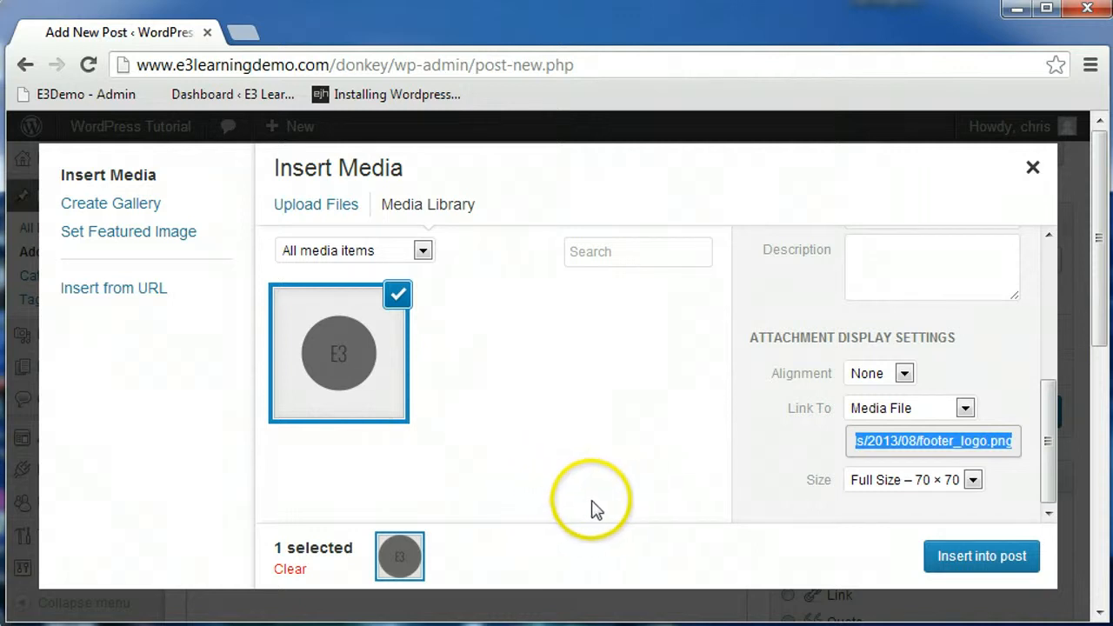
{"action": "left_click", "coordinate": [969, 561]}
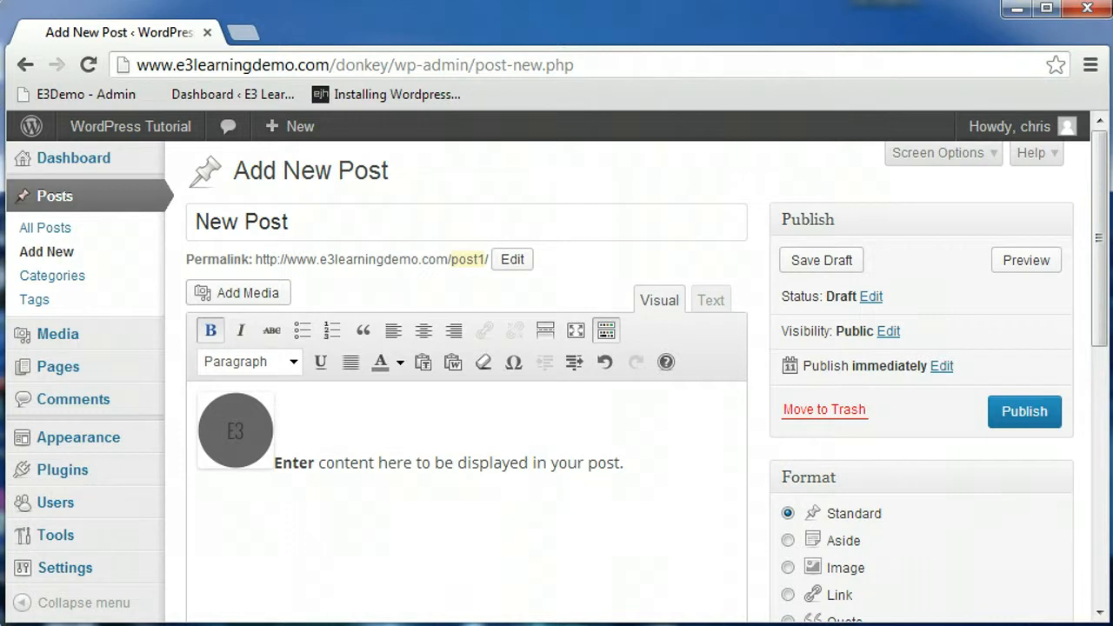
Step: Open the inserted image's edit settings and set its alignment to Center
{"action": "left_click", "coordinate": [240, 435]}
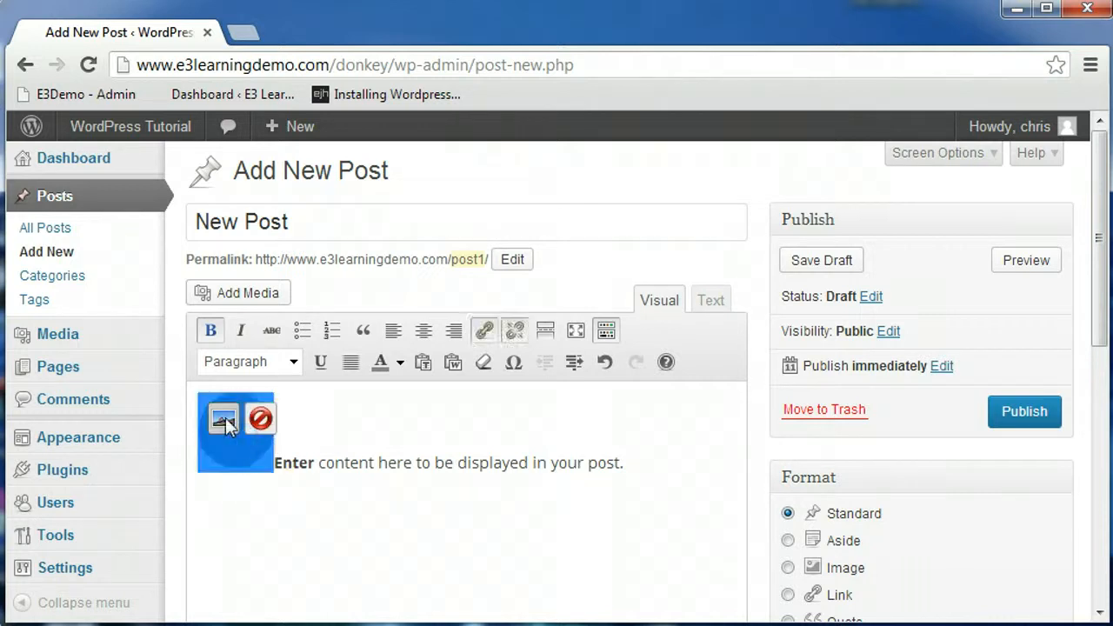
{"action": "left_click", "coordinate": [226, 418]}
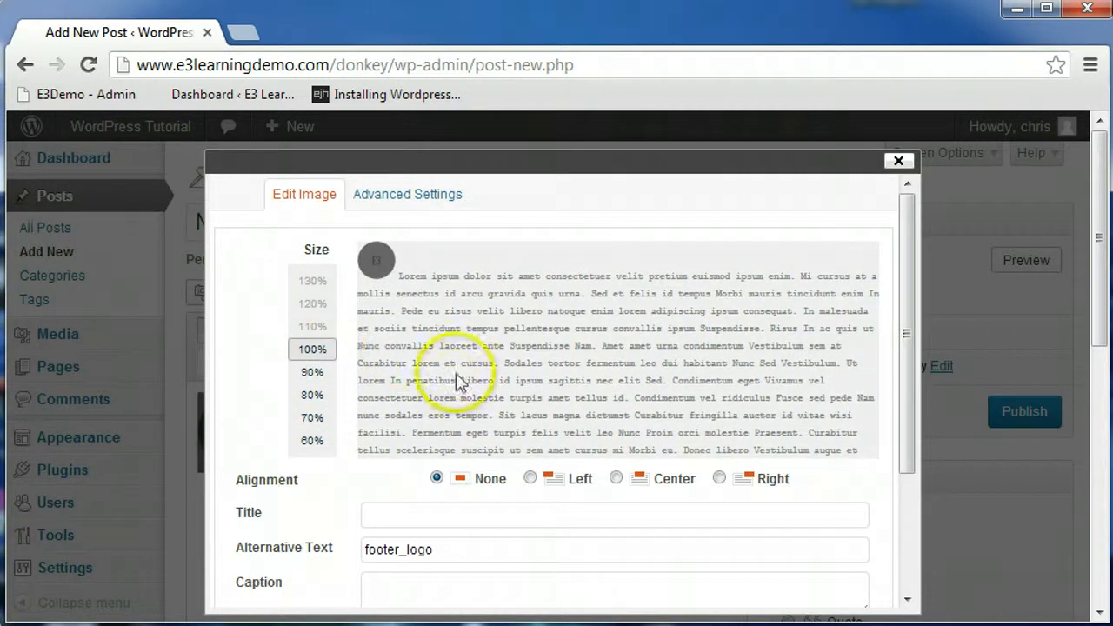
{"action": "left_click", "coordinate": [618, 480]}
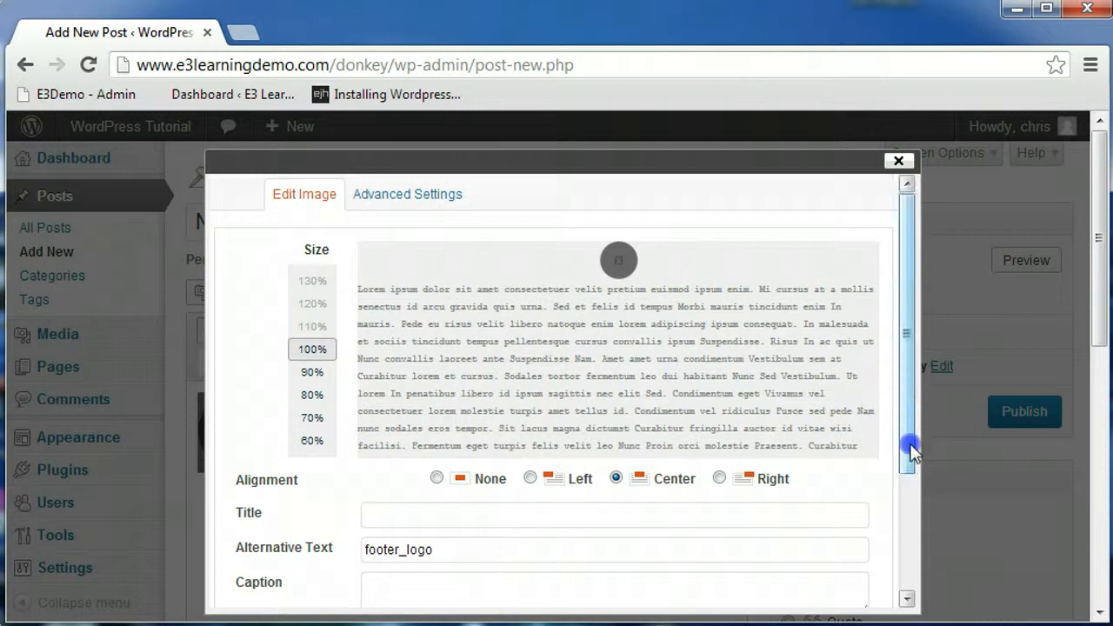
Step: Set the image's alternative text to E3 Logo and its caption to E3 Media
{"action": "left_click_drag", "start_coordinate": [909, 447], "coordinate": [909, 522]}
{"action": "left_click_drag", "start_coordinate": [437, 421], "coordinate": [235, 401]}
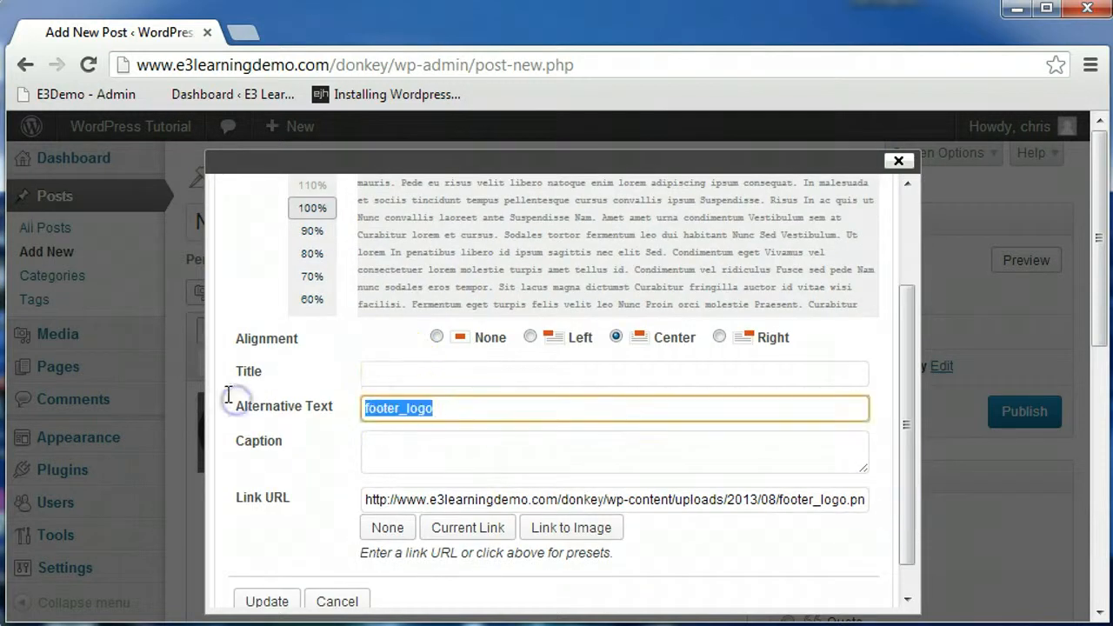
{"action": "type", "text": "E3 Logo"}
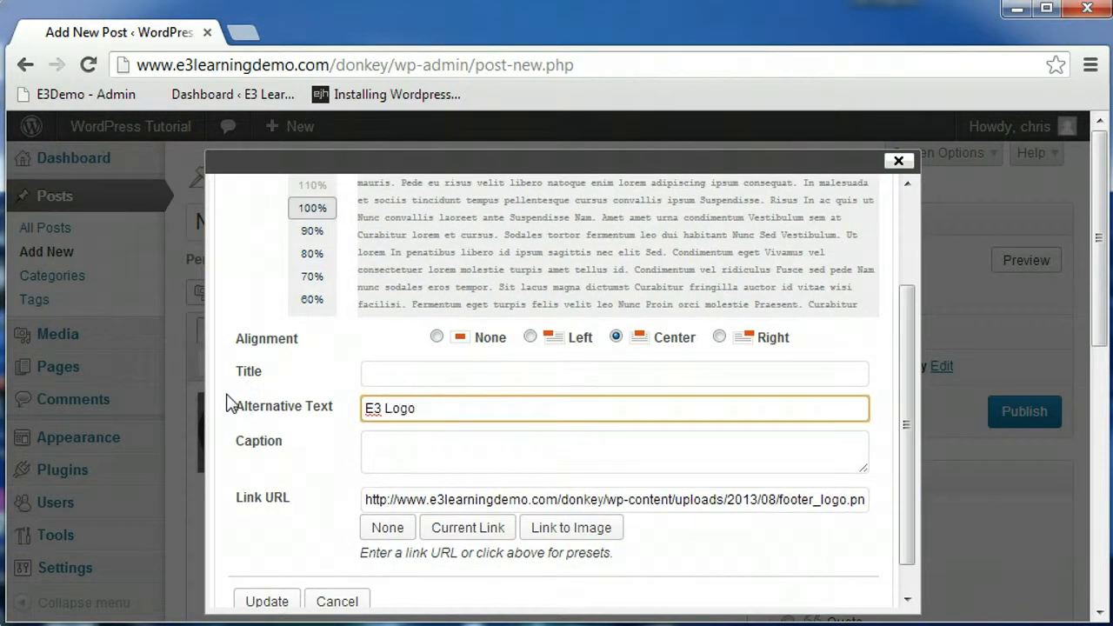
{"action": "left_click", "coordinate": [398, 444]}
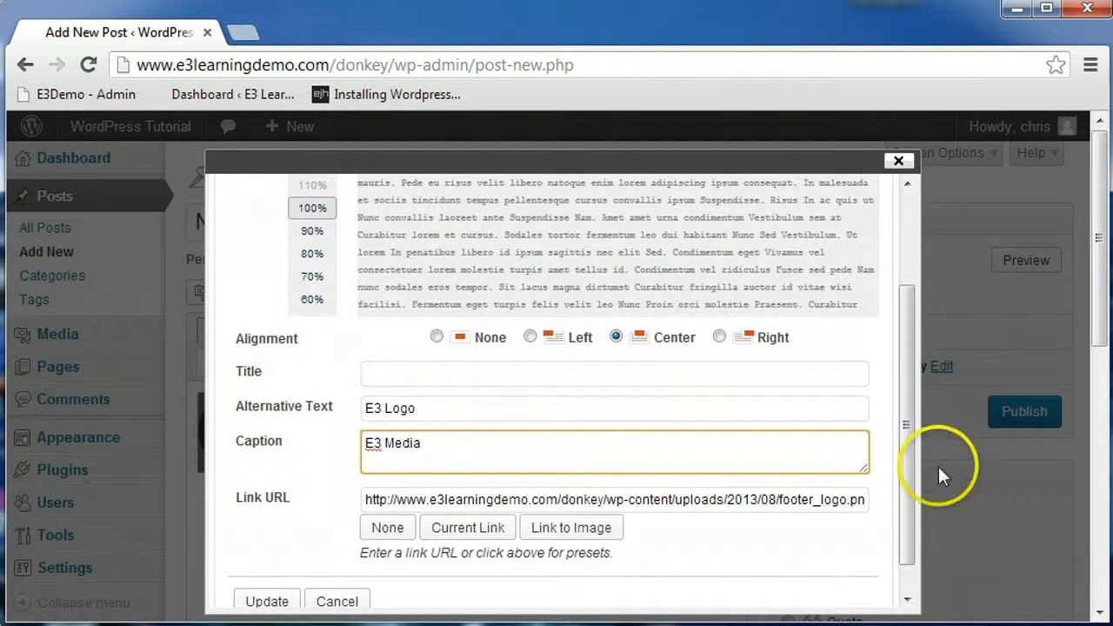
Step: Set the image's width and height to 150 in the advanced image settings
{"action": "left_click_drag", "start_coordinate": [907, 427], "coordinate": [908, 261]}
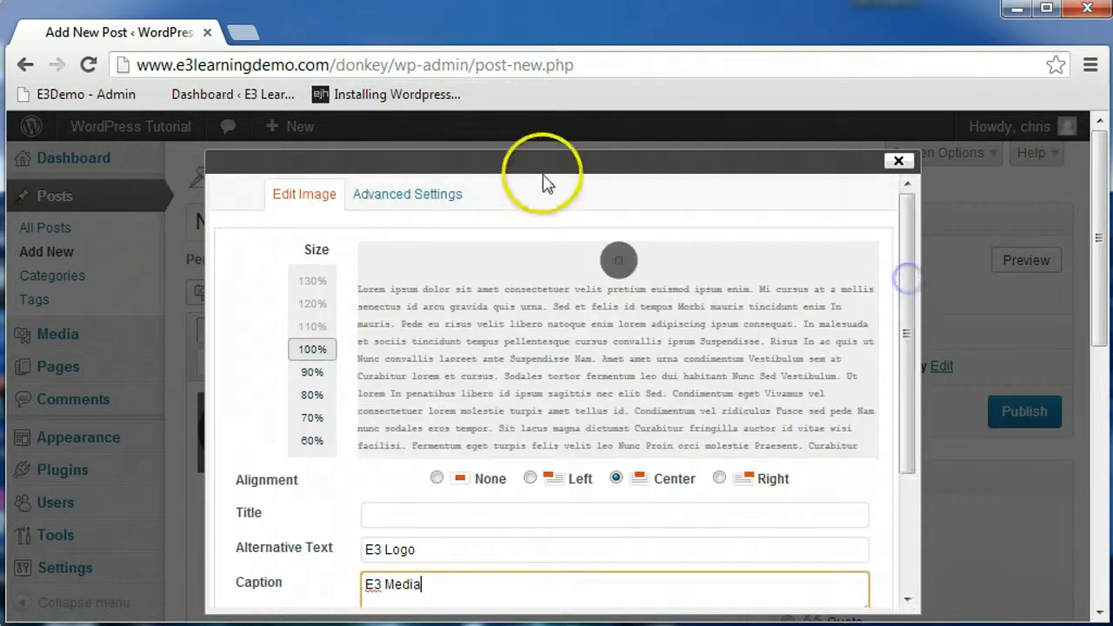
{"action": "left_click", "coordinate": [421, 196]}
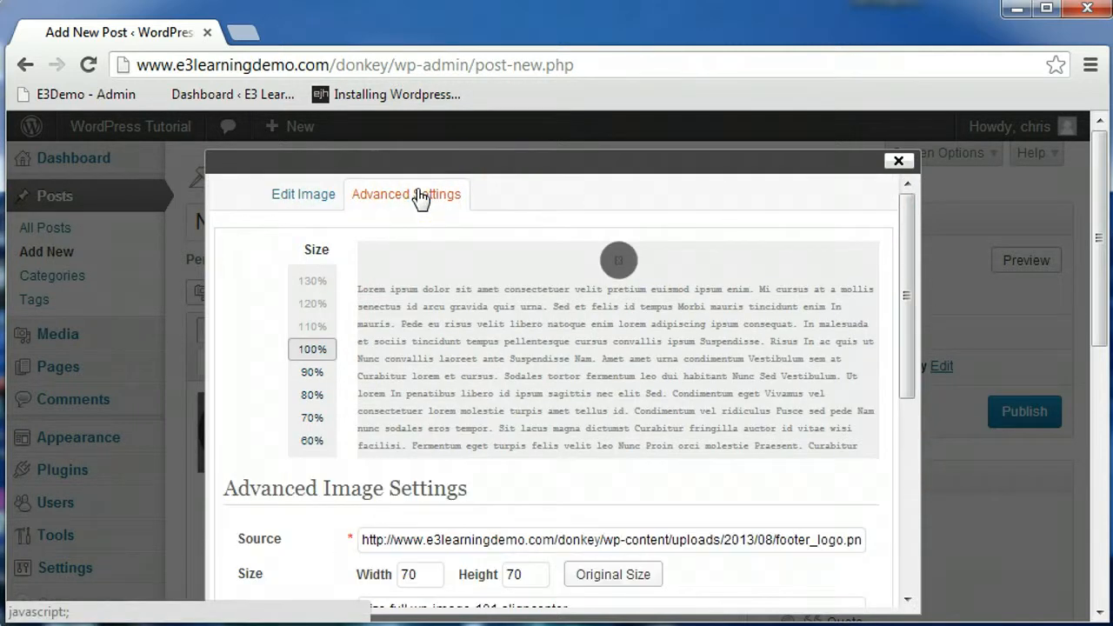
{"action": "left_click_drag", "start_coordinate": [907, 293], "coordinate": [908, 363]}
{"action": "left_click_drag", "start_coordinate": [443, 439], "coordinate": [350, 438]}
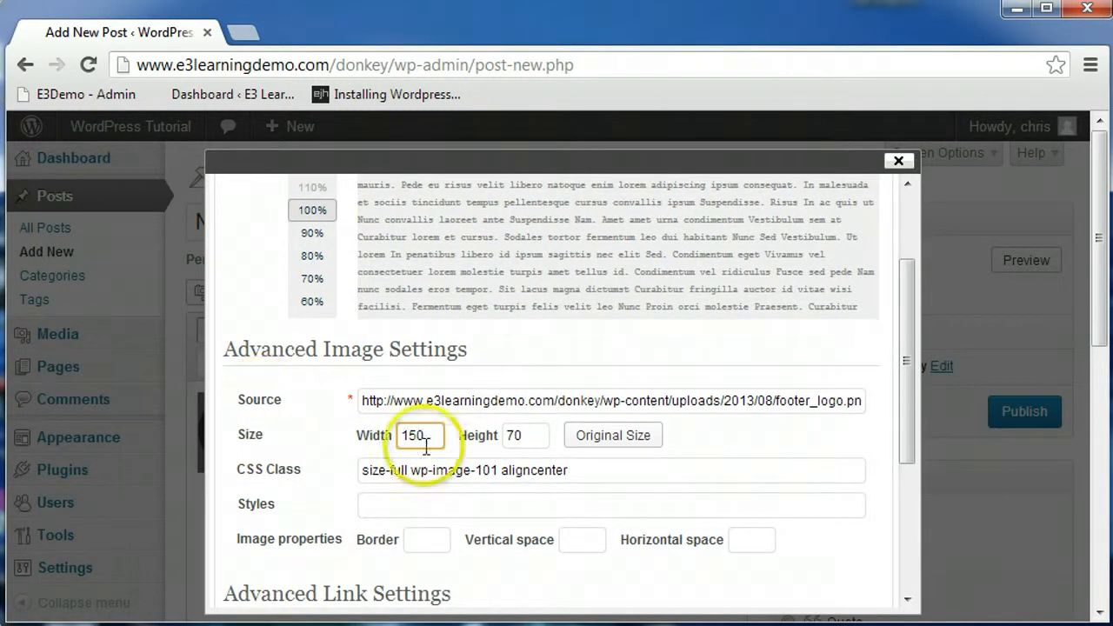
{"action": "key", "text": "Tab"}
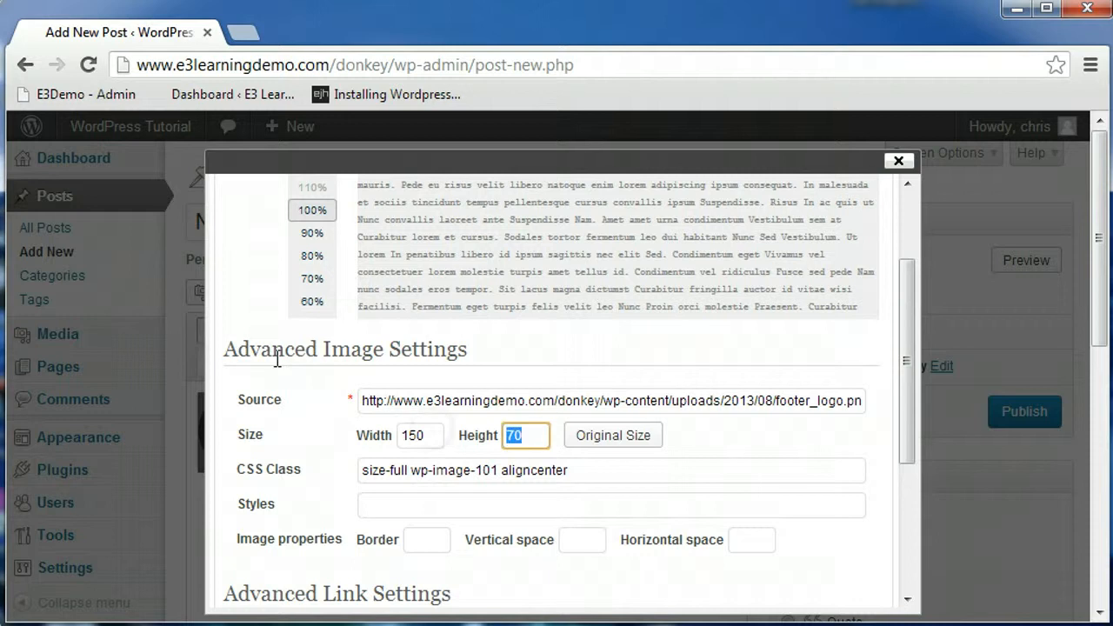
Step: Give the image a border of 3 and vertical and horizontal spacing of 5
{"action": "left_click", "coordinate": [425, 540]}
{"action": "type", "text": "3"}
{"action": "left_click", "coordinate": [579, 539]}
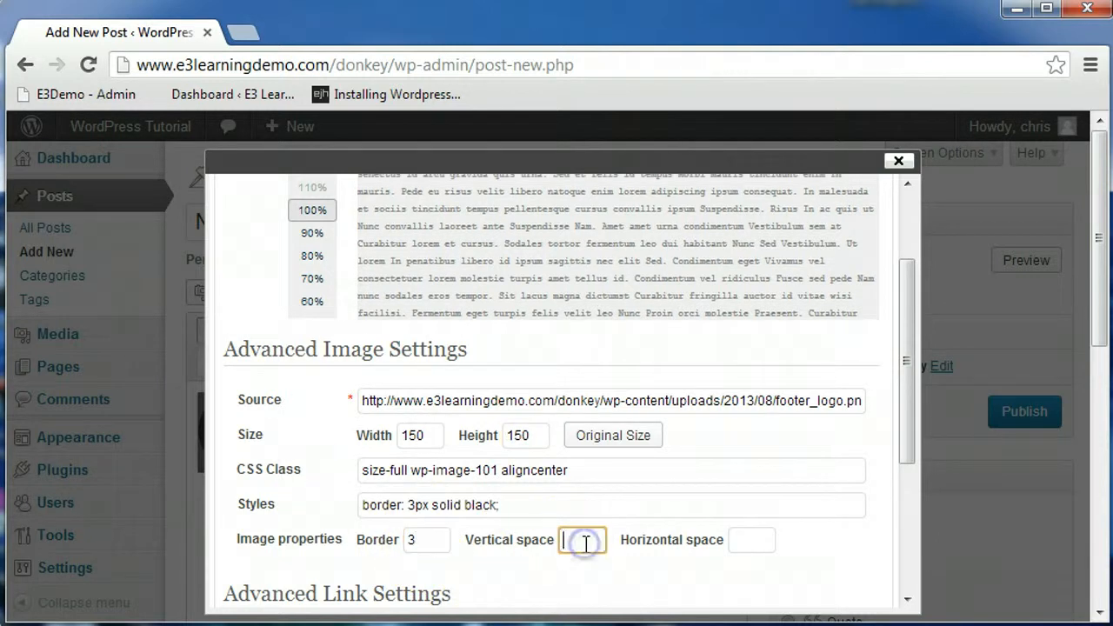
{"action": "type", "text": "5"}
{"action": "left_click", "coordinate": [754, 539]}
{"action": "type", "text": "5"}
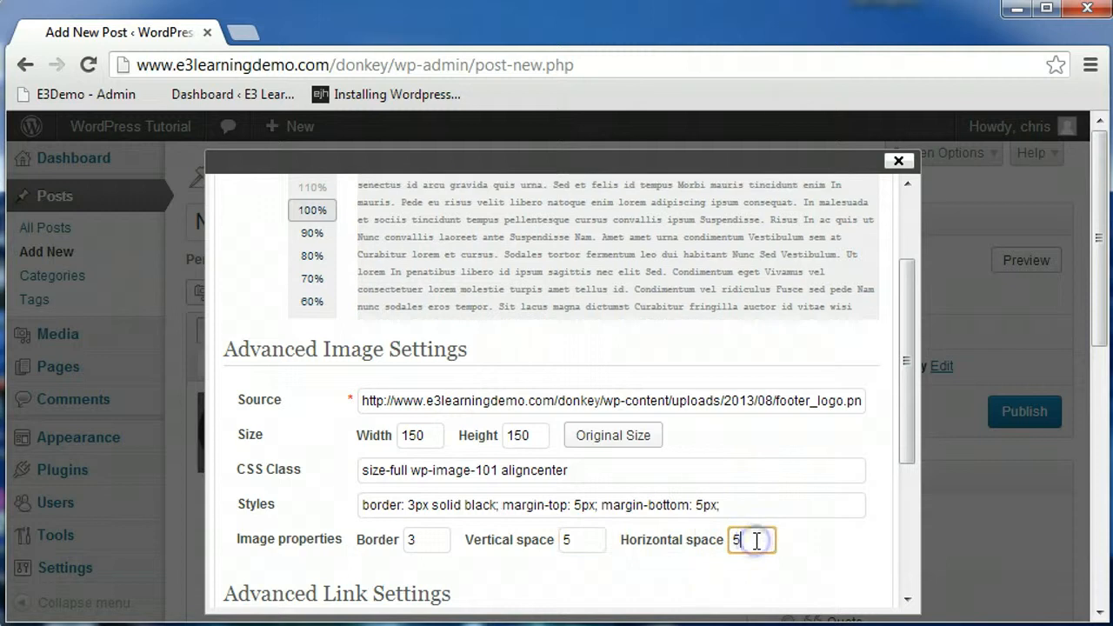
Step: Change the image border to 1 and apply the image updates
{"action": "left_click_drag", "start_coordinate": [914, 409], "coordinate": [908, 318]}
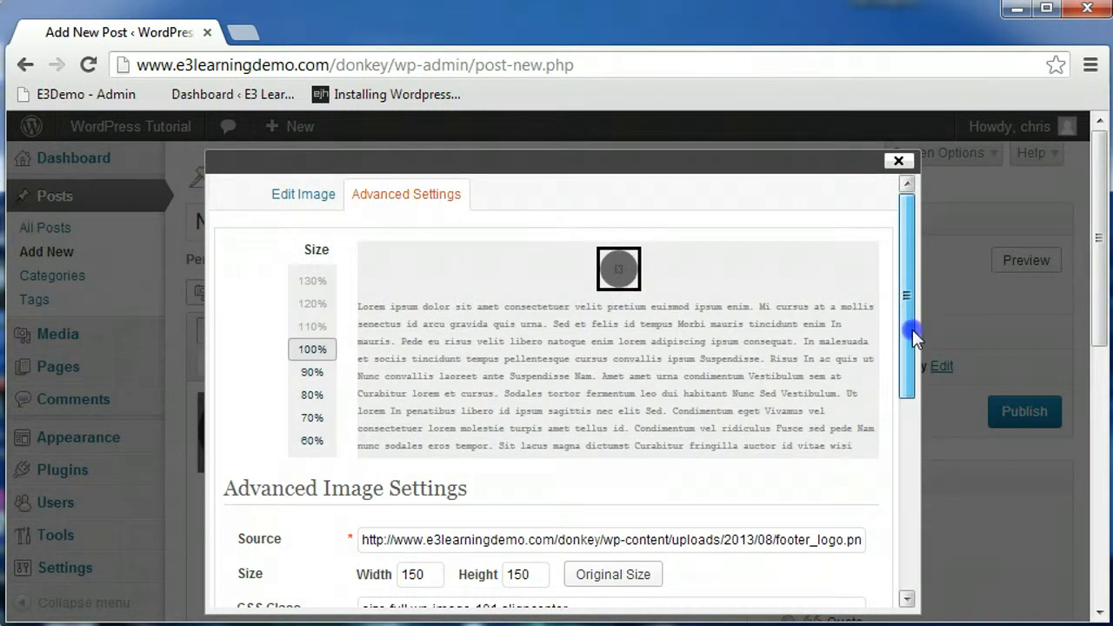
{"action": "scroll", "coordinate": [914, 361], "scroll_direction": "down", "scroll_amount": 2}
{"action": "left_click_drag", "start_coordinate": [914, 367], "coordinate": [913, 409]}
{"action": "left_click", "coordinate": [427, 564]}
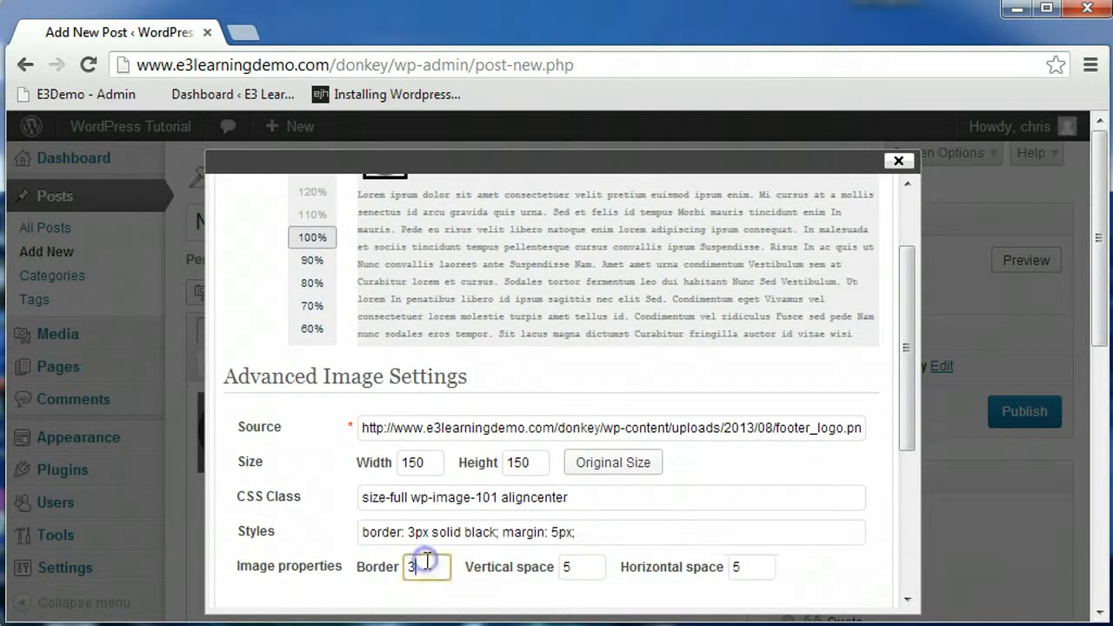
{"action": "key", "text": "BackSpace"}
{"action": "type", "text": "1"}
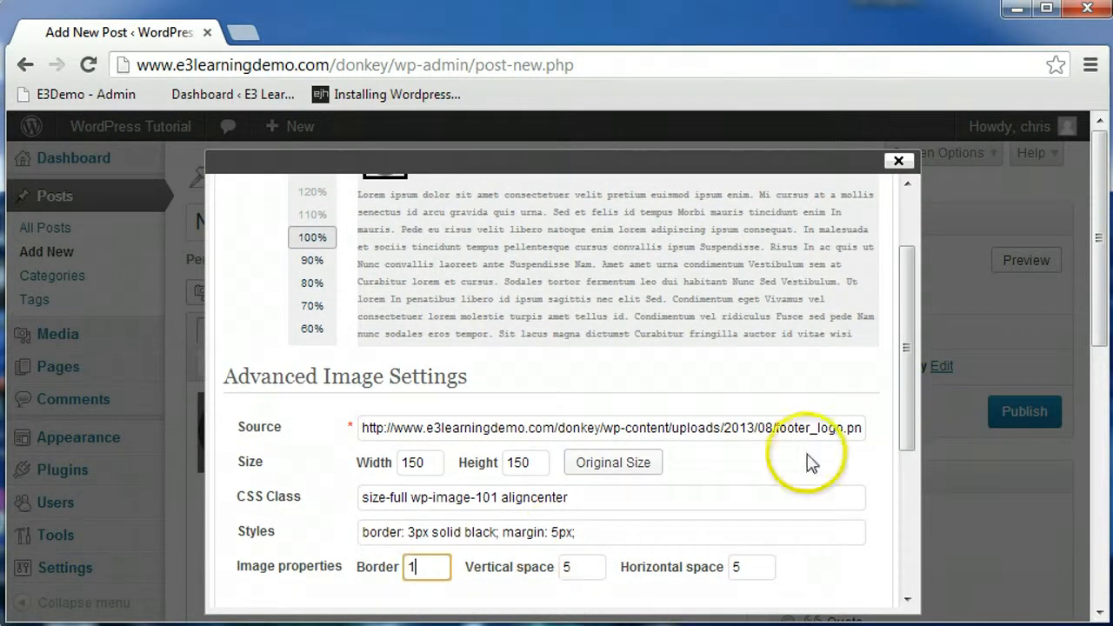
{"action": "left_click_drag", "start_coordinate": [898, 420], "coordinate": [911, 445]}
{"action": "left_click_drag", "start_coordinate": [910, 481], "coordinate": [913, 568]}
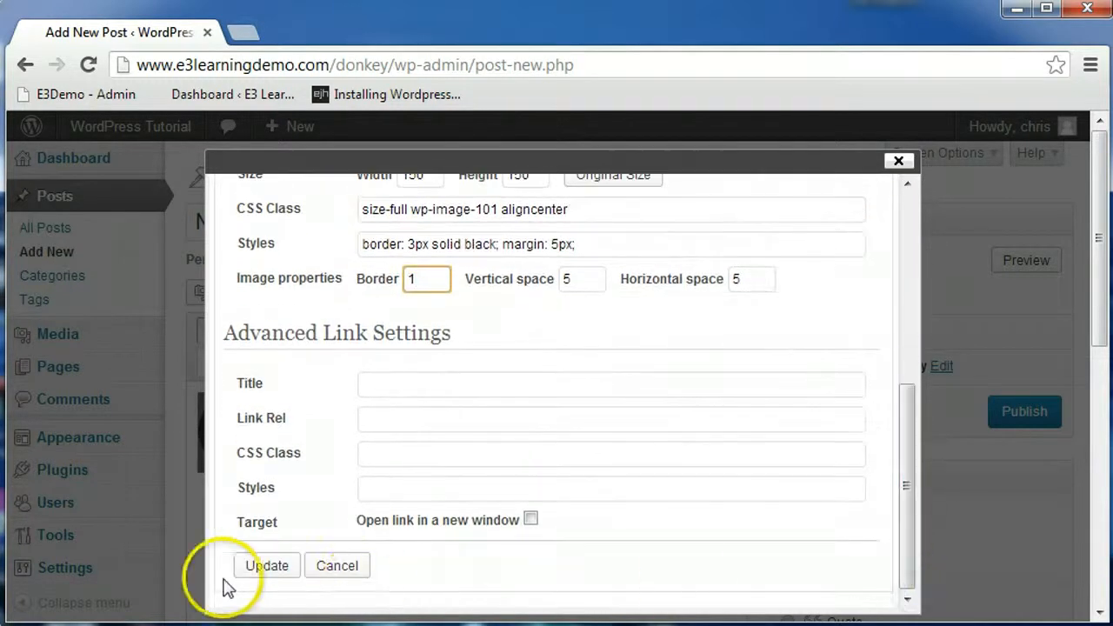
{"action": "left_click", "coordinate": [266, 586]}
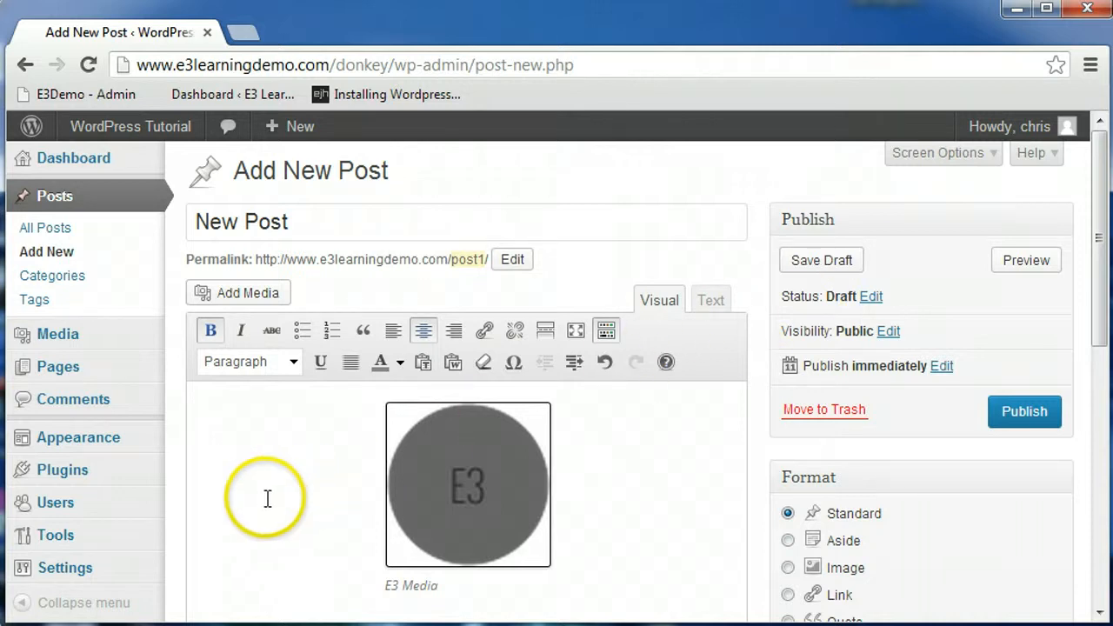
Step: Preview the post in a new tab
{"action": "left_click", "coordinate": [1027, 263]}
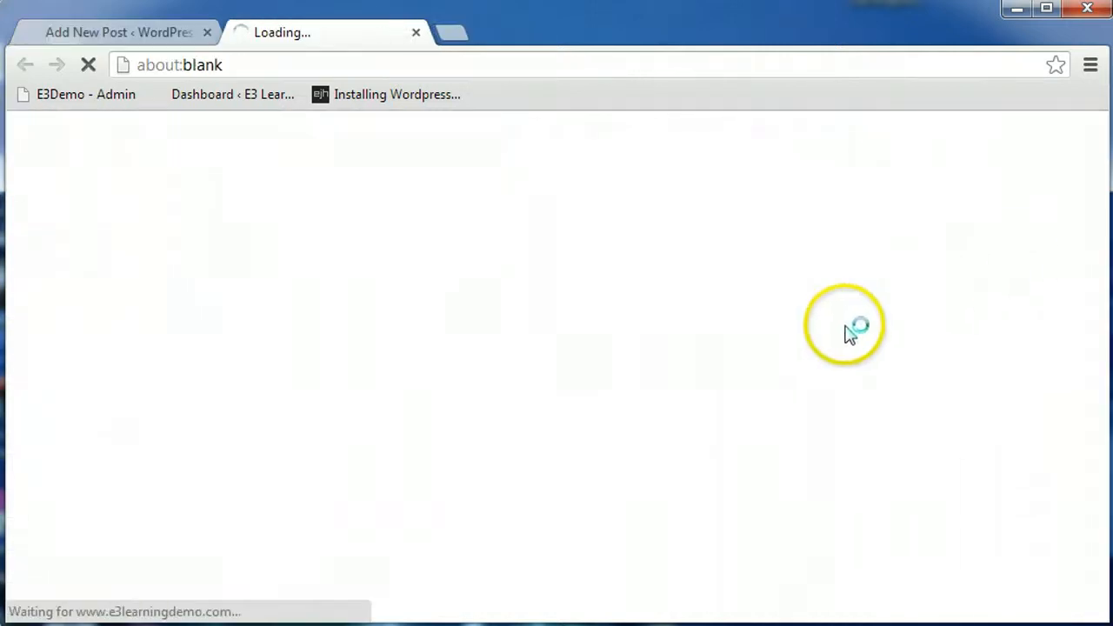
Step: Scroll through the post preview and close the preview tab
{"action": "scroll", "coordinate": [574, 376], "scroll_direction": "down", "scroll_amount": 4}
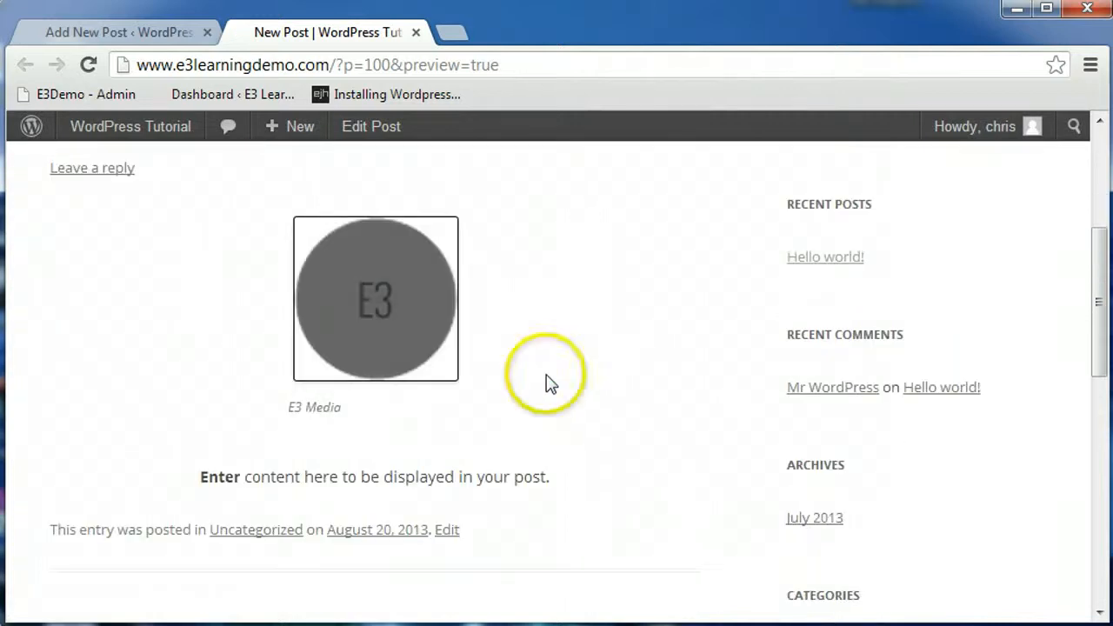
{"action": "left_click", "coordinate": [417, 33]}
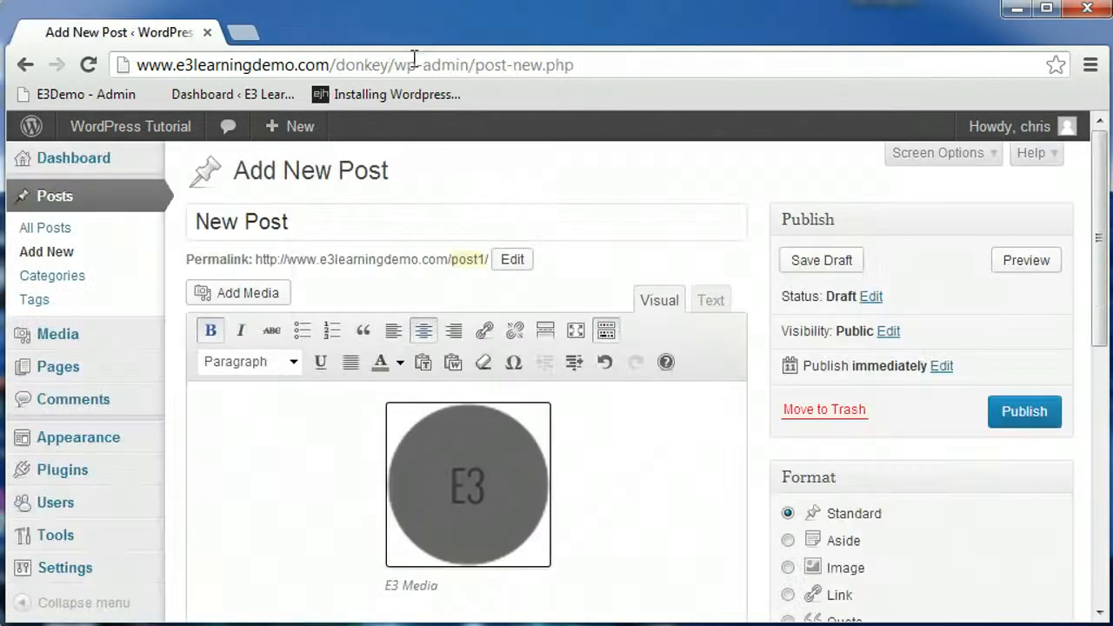
Step: Open the post's visibility options and cancel without changing them
{"action": "left_click", "coordinate": [900, 335]}
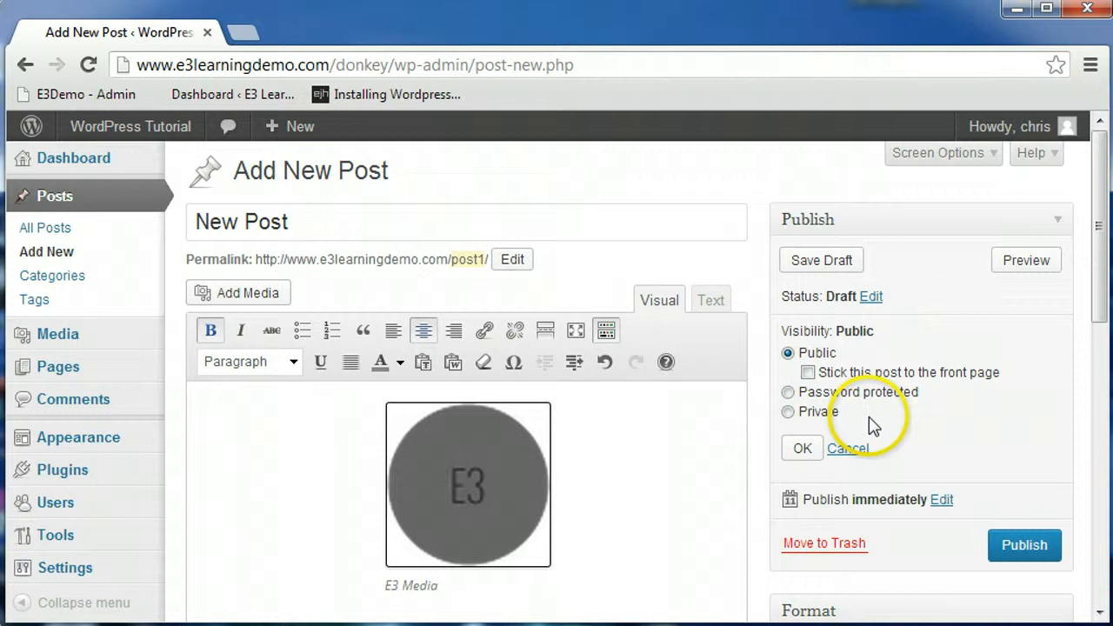
{"action": "left_click", "coordinate": [850, 449]}
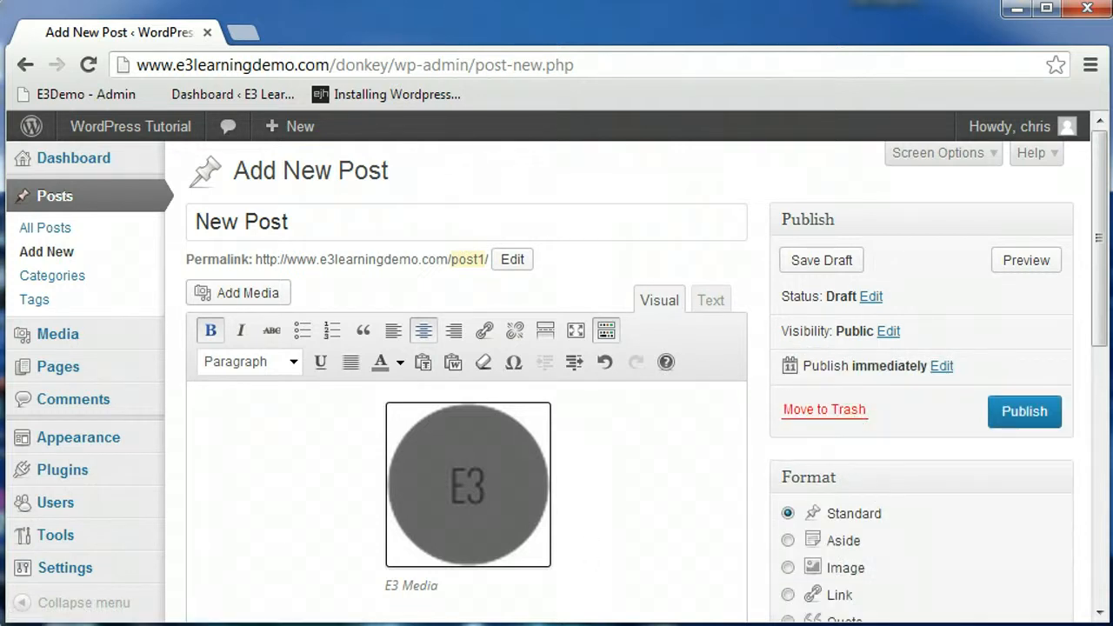
Step: Move the post to the trash, then restore it from the trash list
{"action": "left_click", "coordinate": [826, 413]}
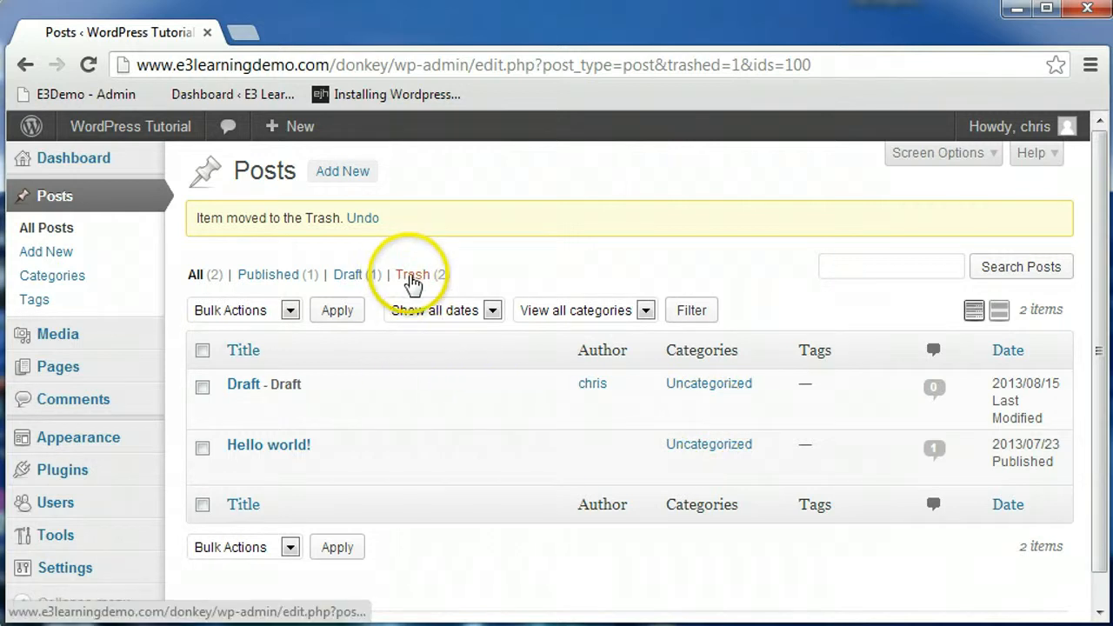
{"action": "left_click", "coordinate": [413, 279]}
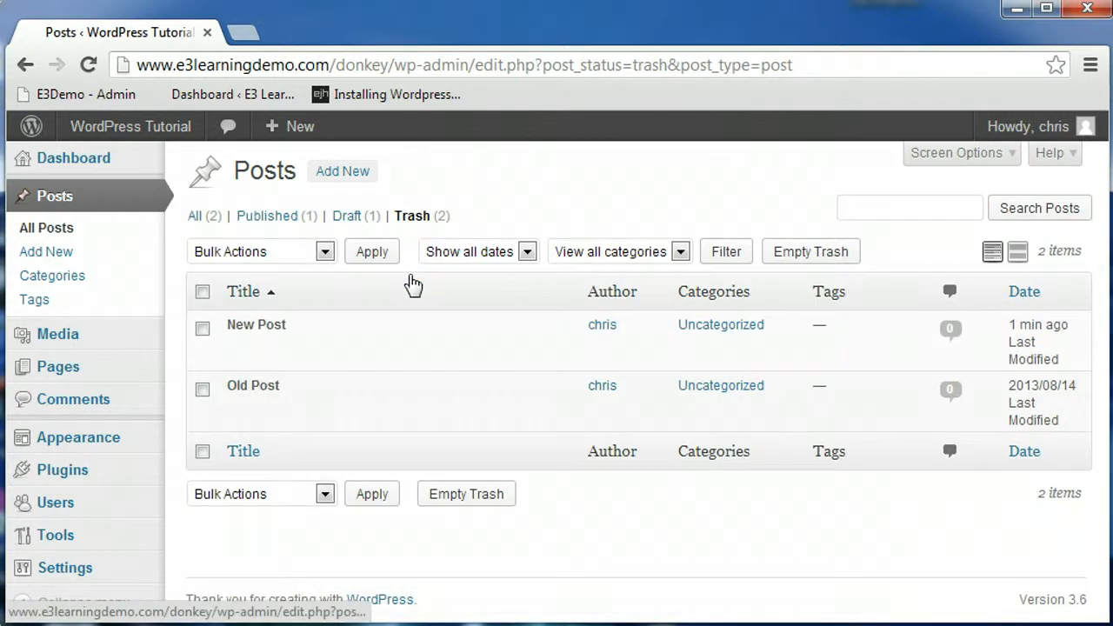
{"action": "mouse_move", "coordinate": [305, 322]}
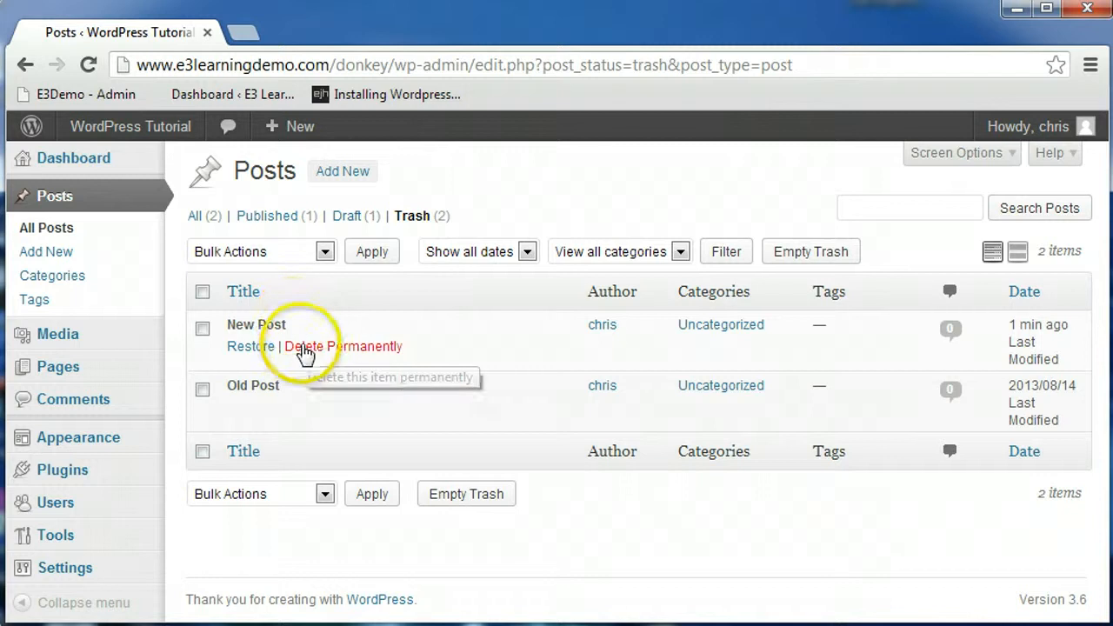
{"action": "left_click", "coordinate": [251, 348]}
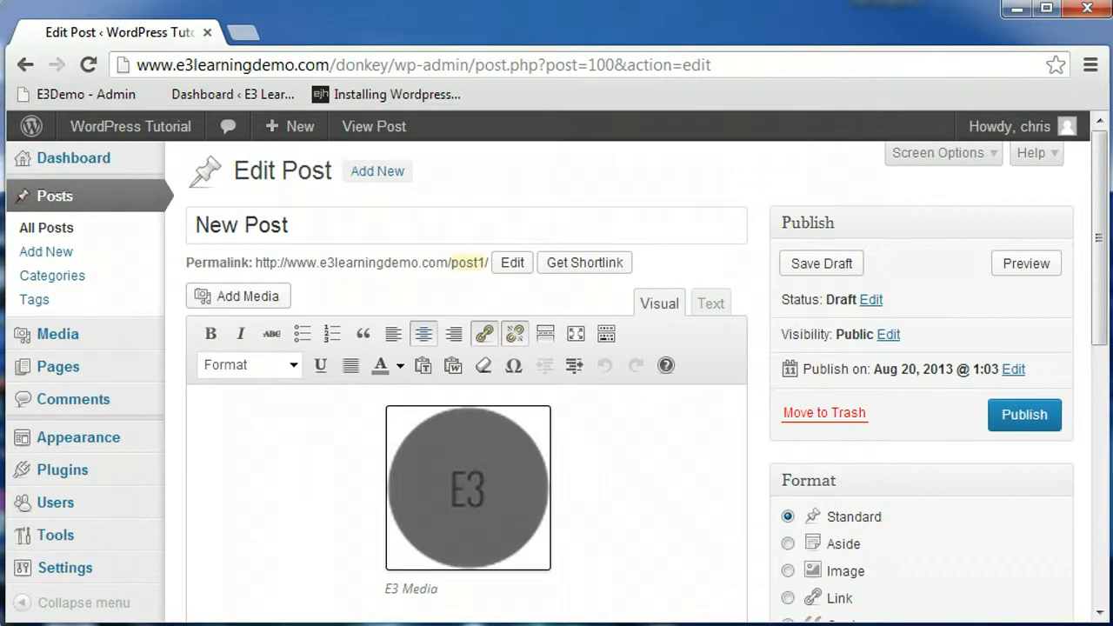
Step: Save the restored post as a draft
{"action": "left_click", "coordinate": [1016, 426]}
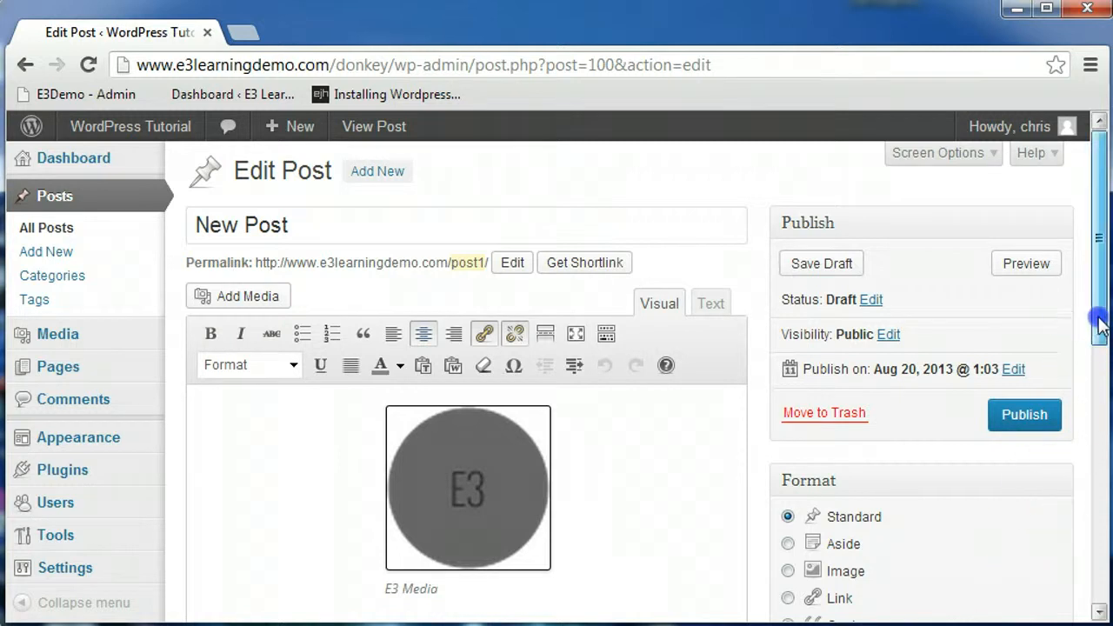
{"action": "left_click_drag", "start_coordinate": [1098, 318], "coordinate": [1102, 383]}
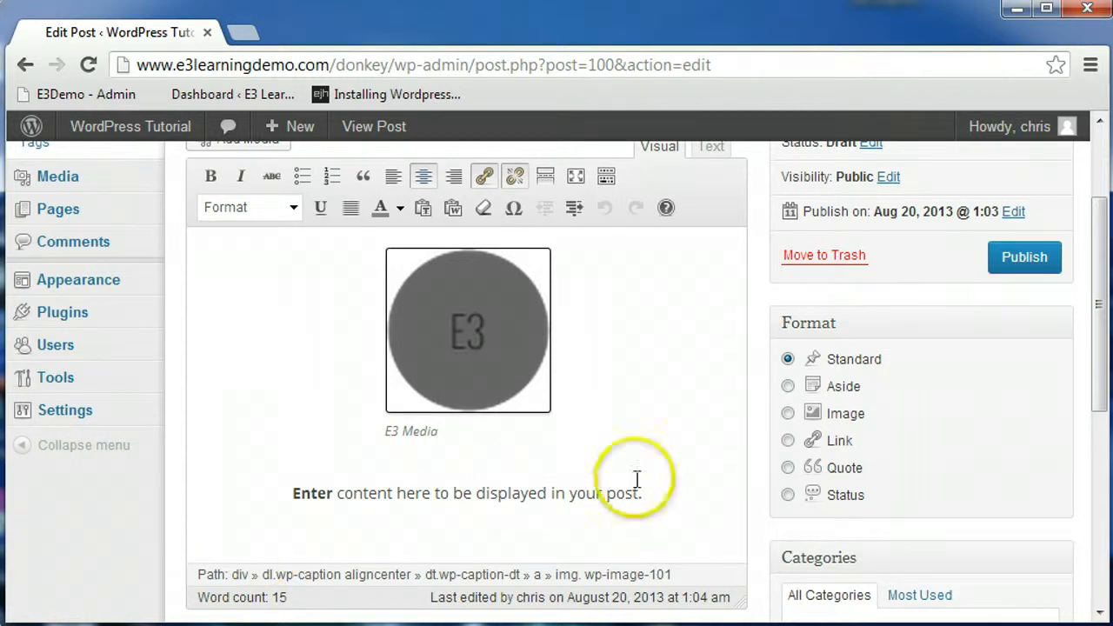
{"action": "left_click_drag", "start_coordinate": [1100, 360], "coordinate": [1102, 457]}
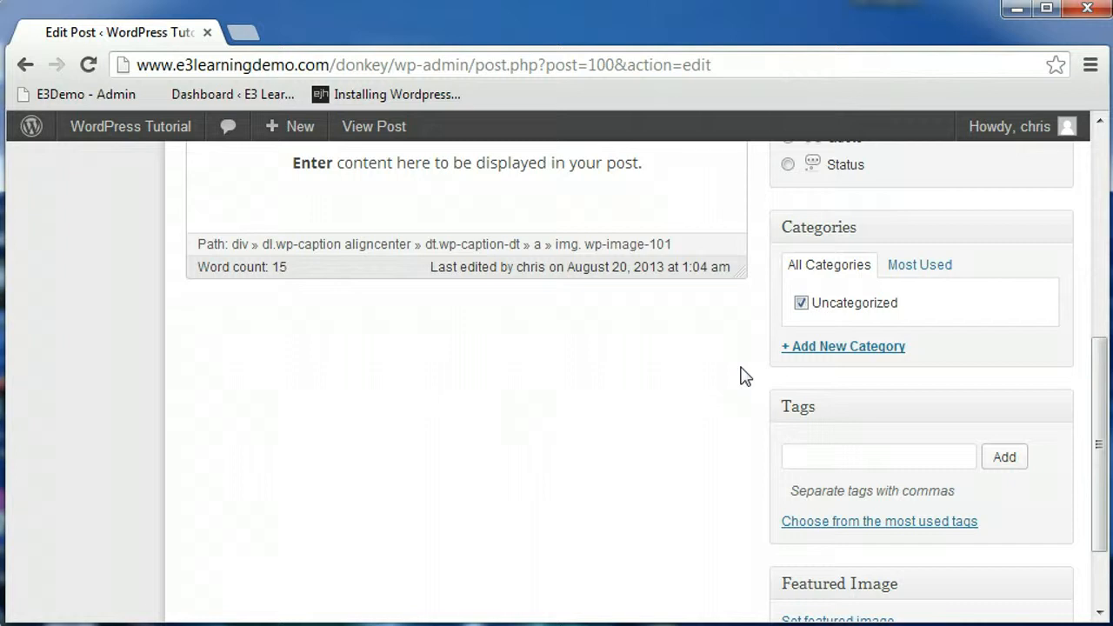
{"action": "left_click_drag", "start_coordinate": [1094, 452], "coordinate": [1097, 516]}
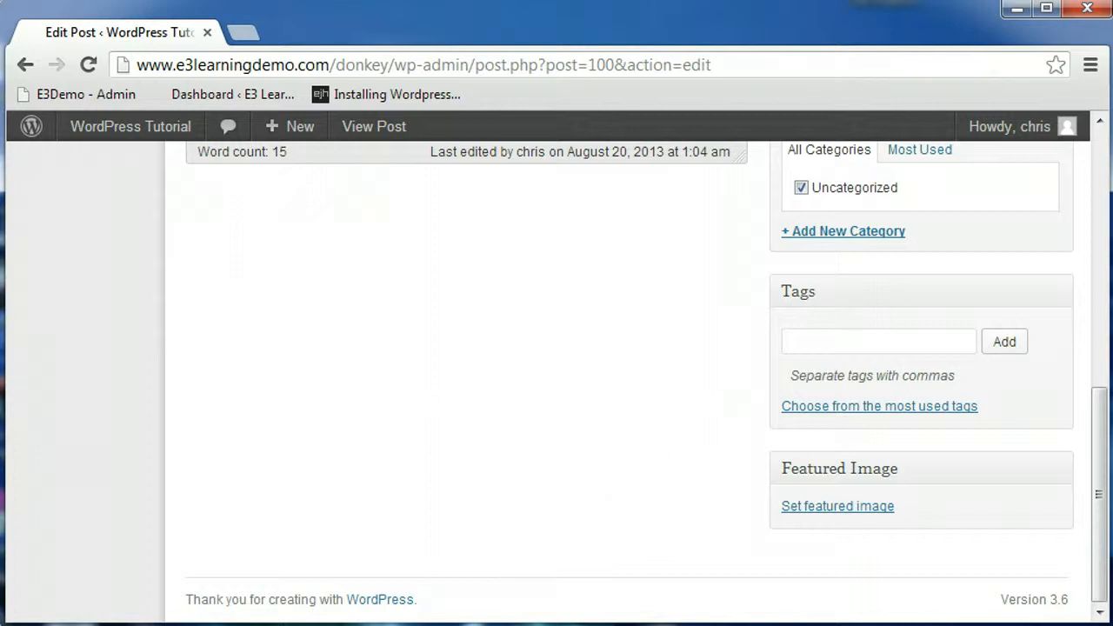
{"action": "left_click_drag", "start_coordinate": [1101, 485], "coordinate": [1096, 195]}
{"action": "left_click", "coordinate": [833, 265]}
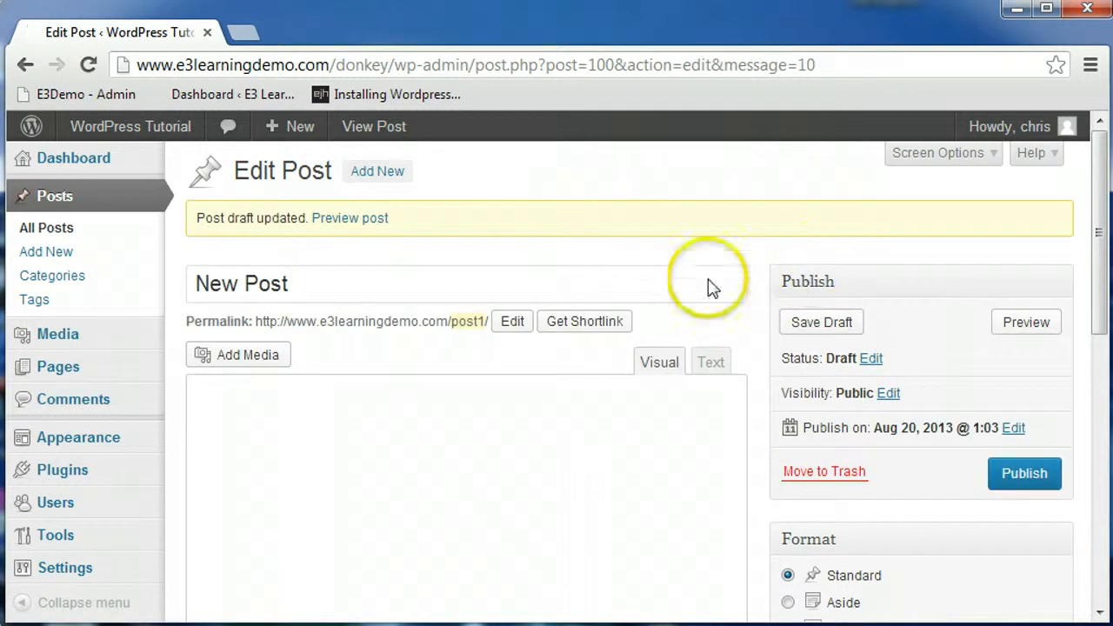
Step: Open the list of all posts and switch it to Excerpt View
{"action": "left_click", "coordinate": [48, 228]}
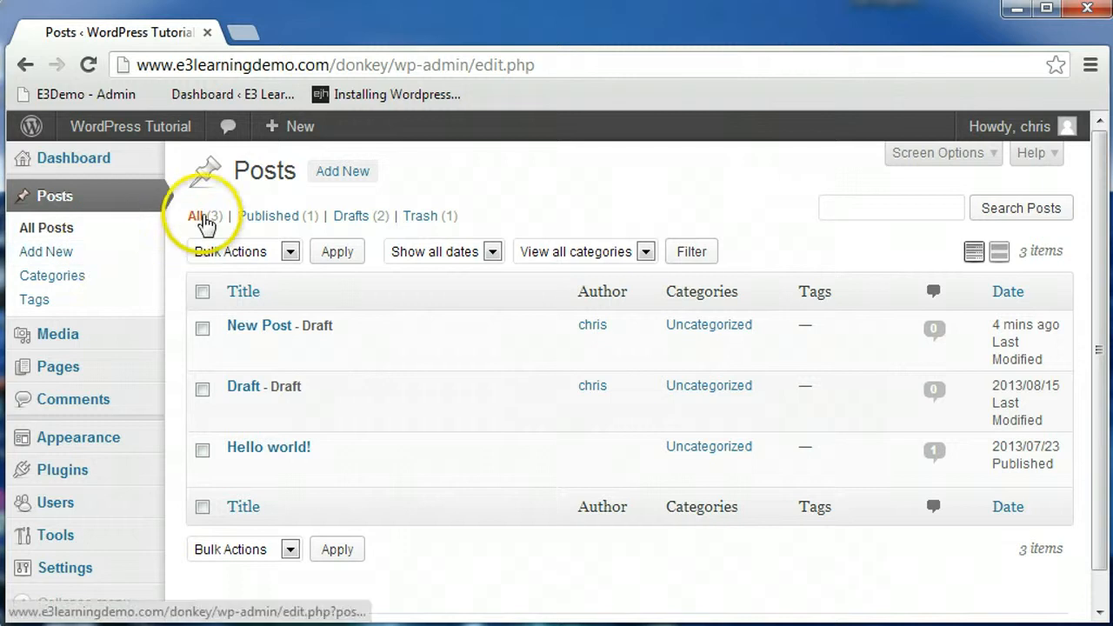
{"action": "mouse_move", "coordinate": [265, 365]}
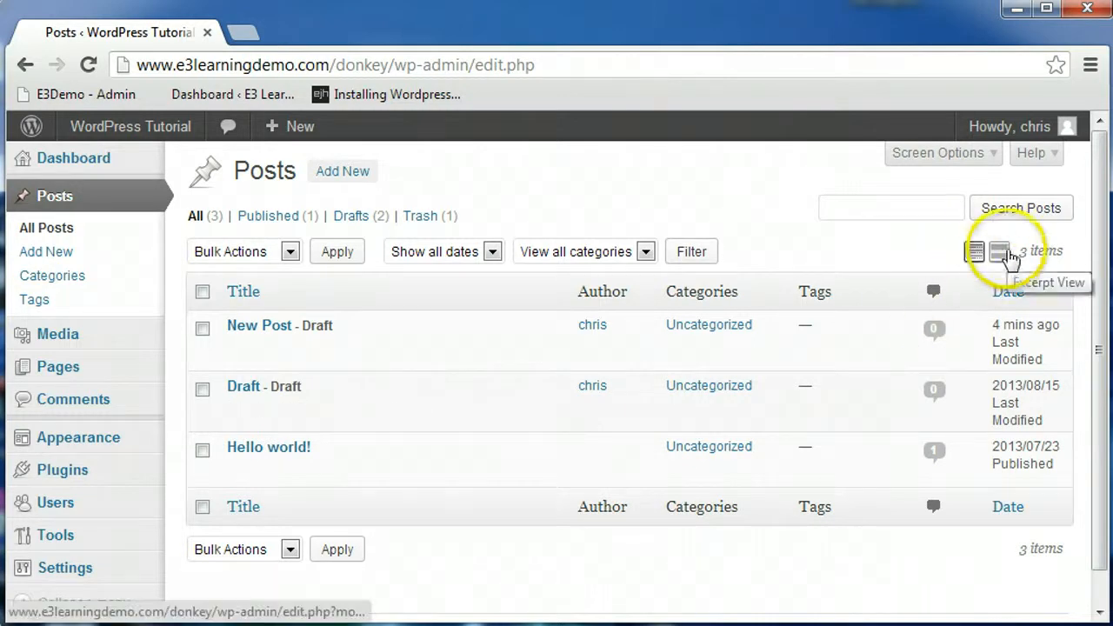
{"action": "left_click", "coordinate": [1000, 253]}
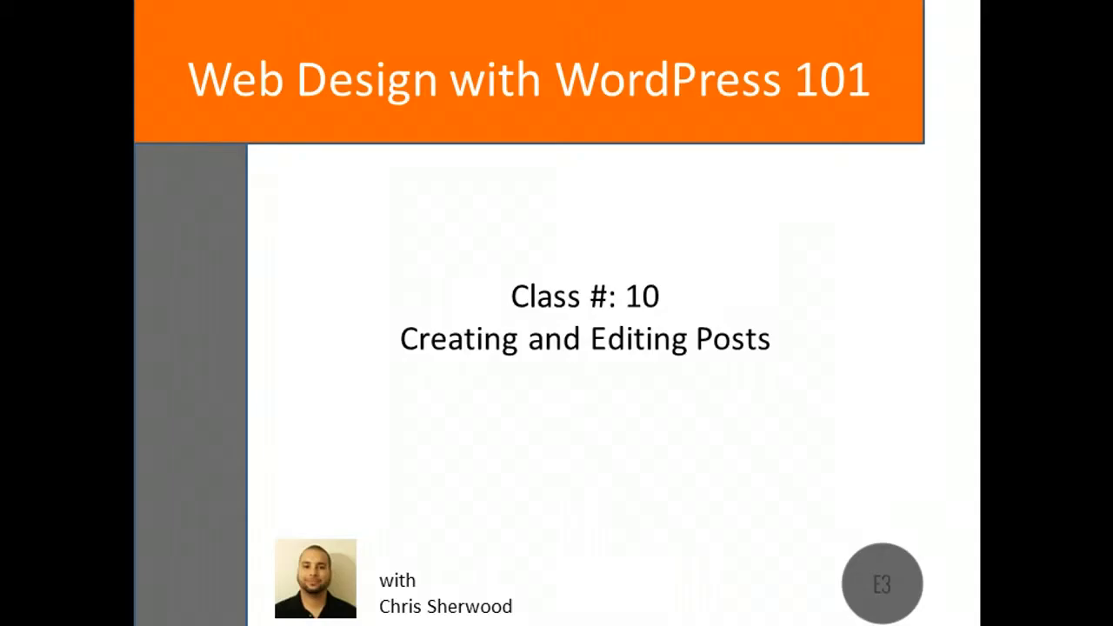
{"action": "left_click", "coordinate": [207, 319]}
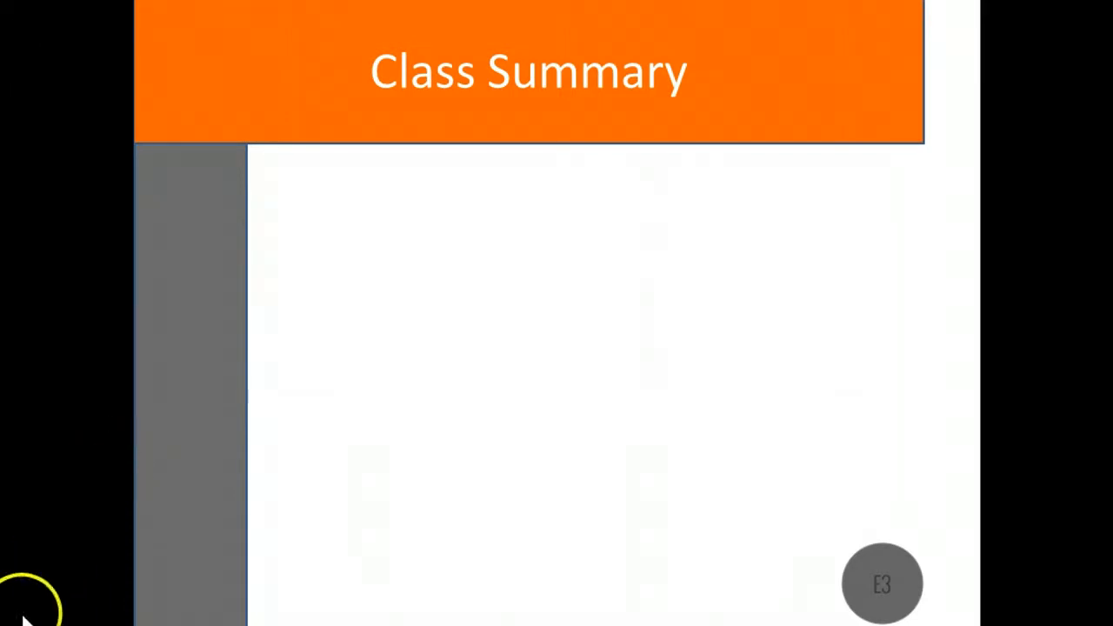
{"action": "key", "text": "Right"}
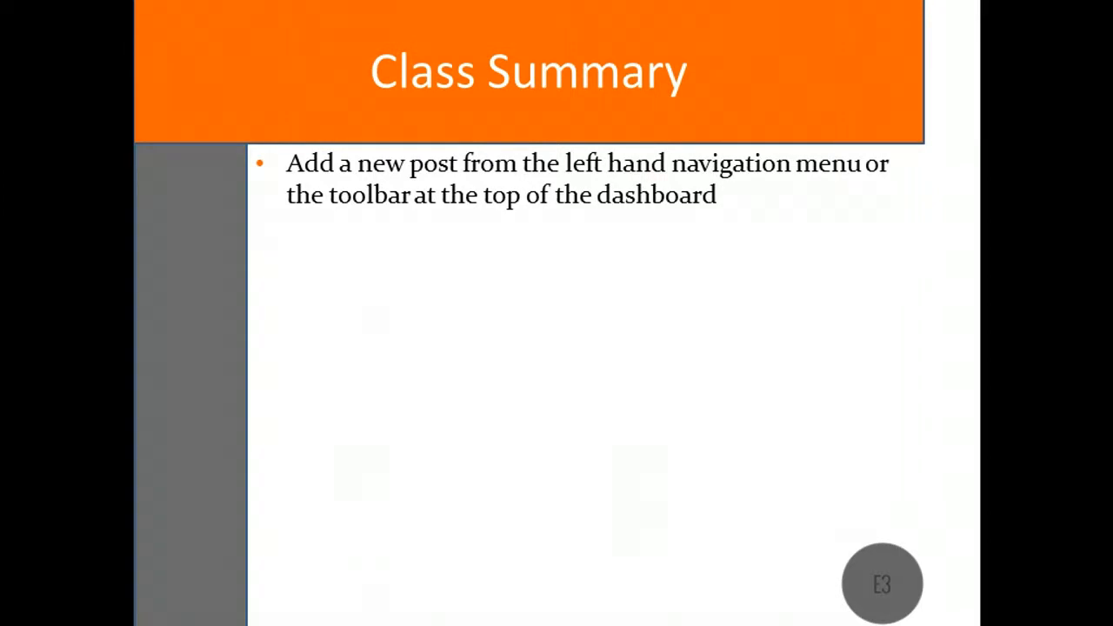
{"action": "key", "text": "Right"}
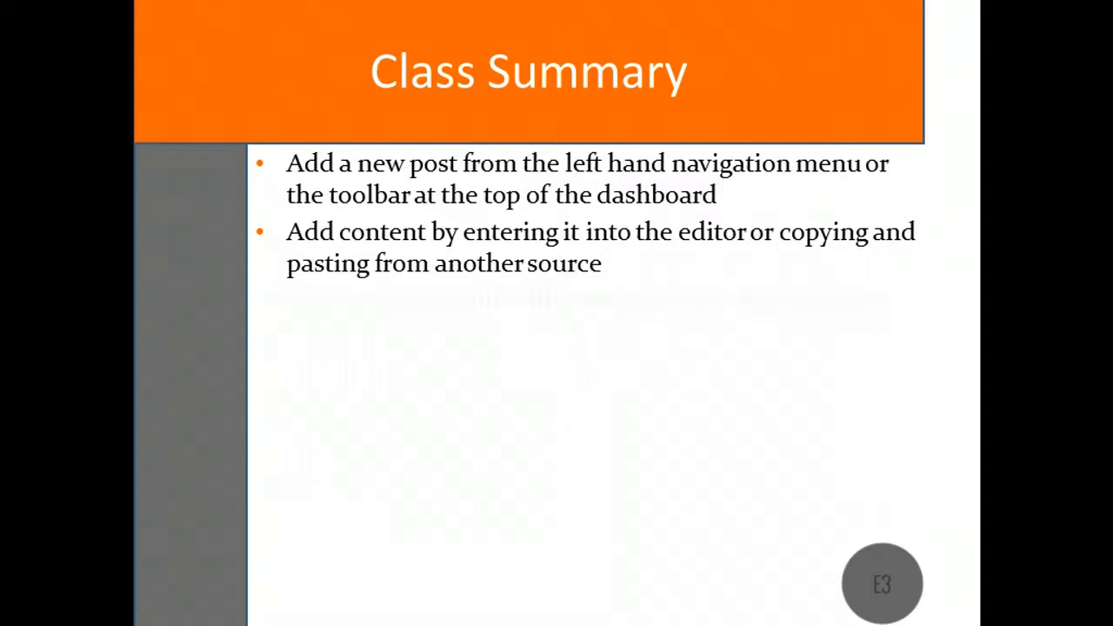
{"action": "key", "text": "Right"}
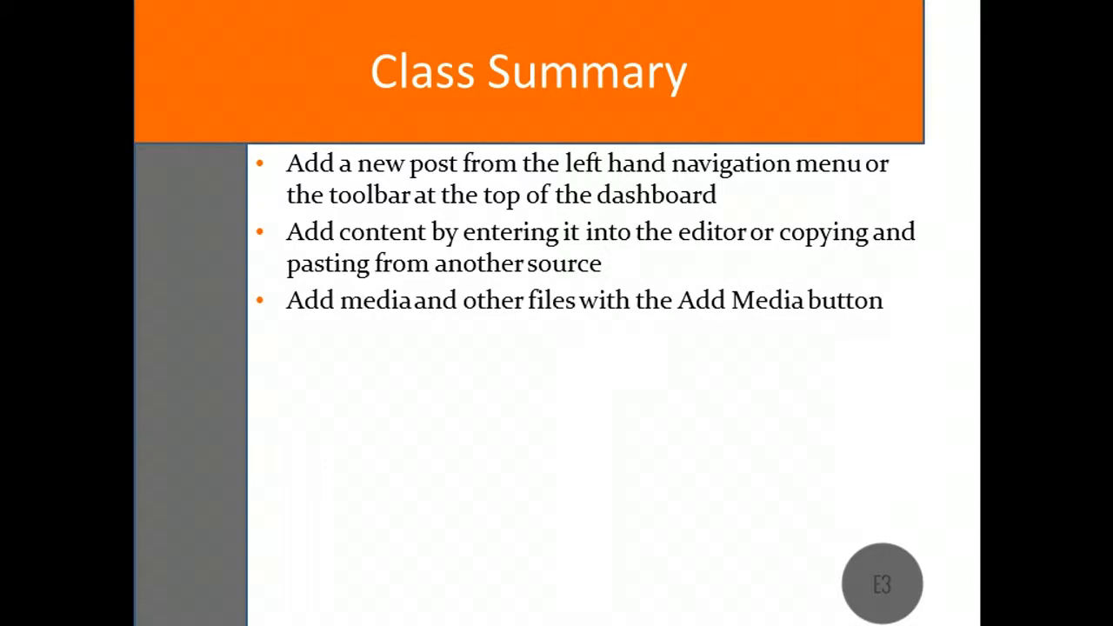